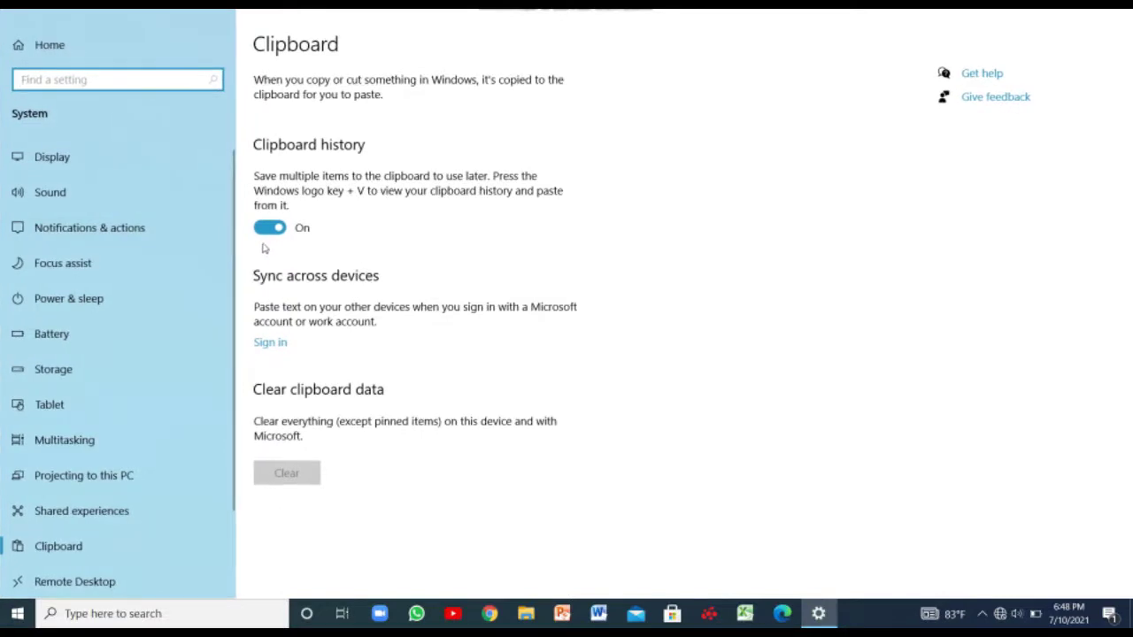
# Toggle Clipboard history off and back on, close Settings, and check the empty clipboard history.
pyautogui.click(277, 233)
pyautogui.click(270, 227)
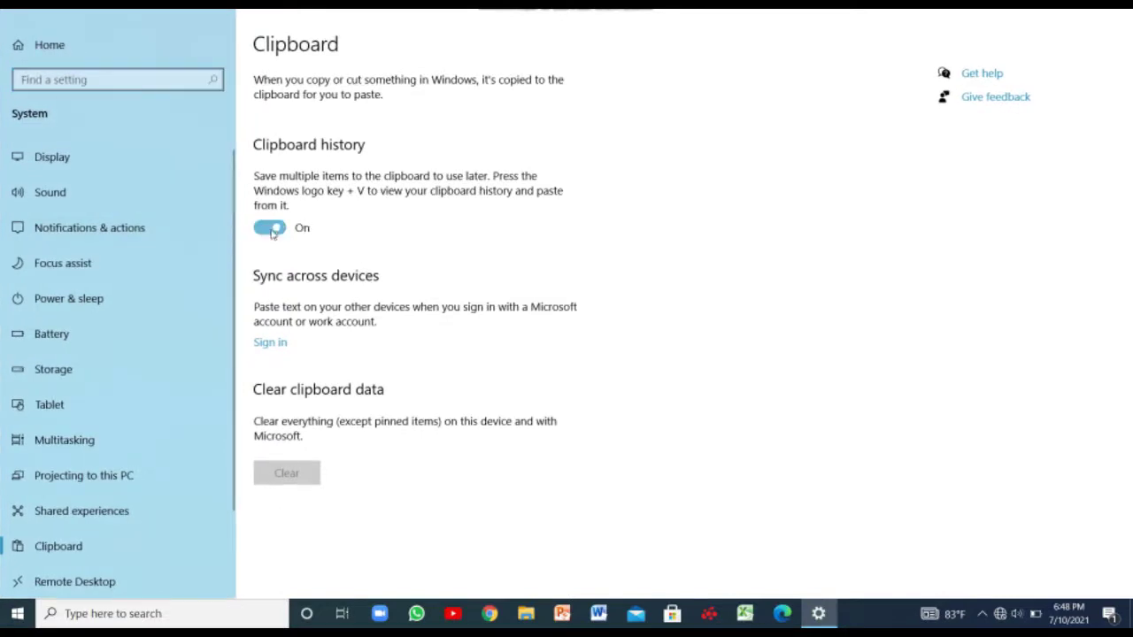
pyautogui.click(1115, 13)
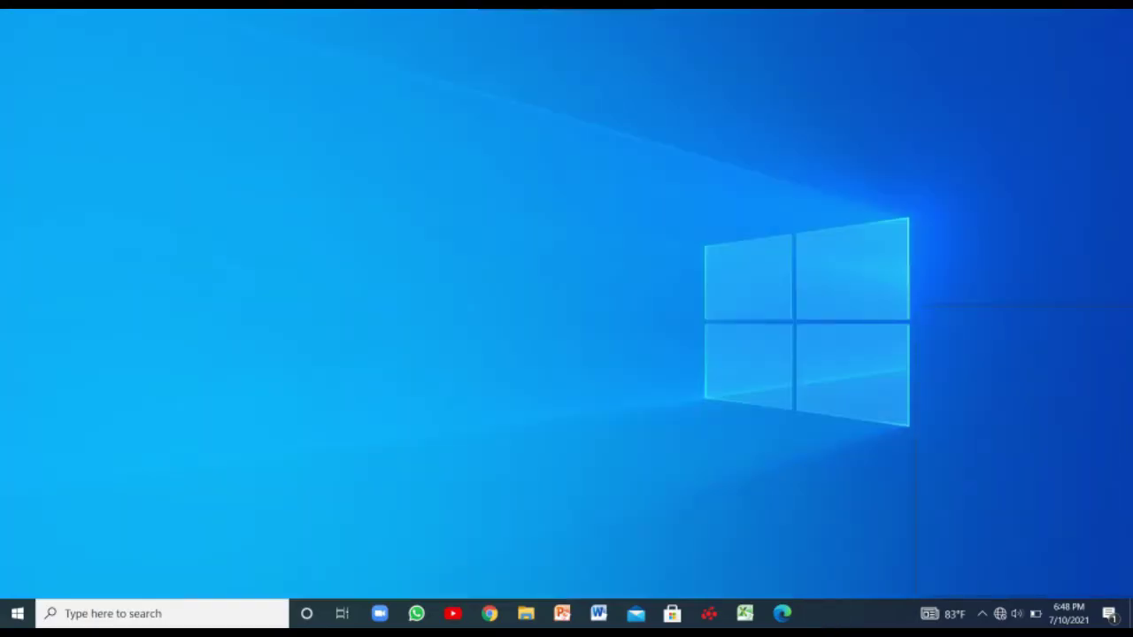
pyautogui.press('super+v')
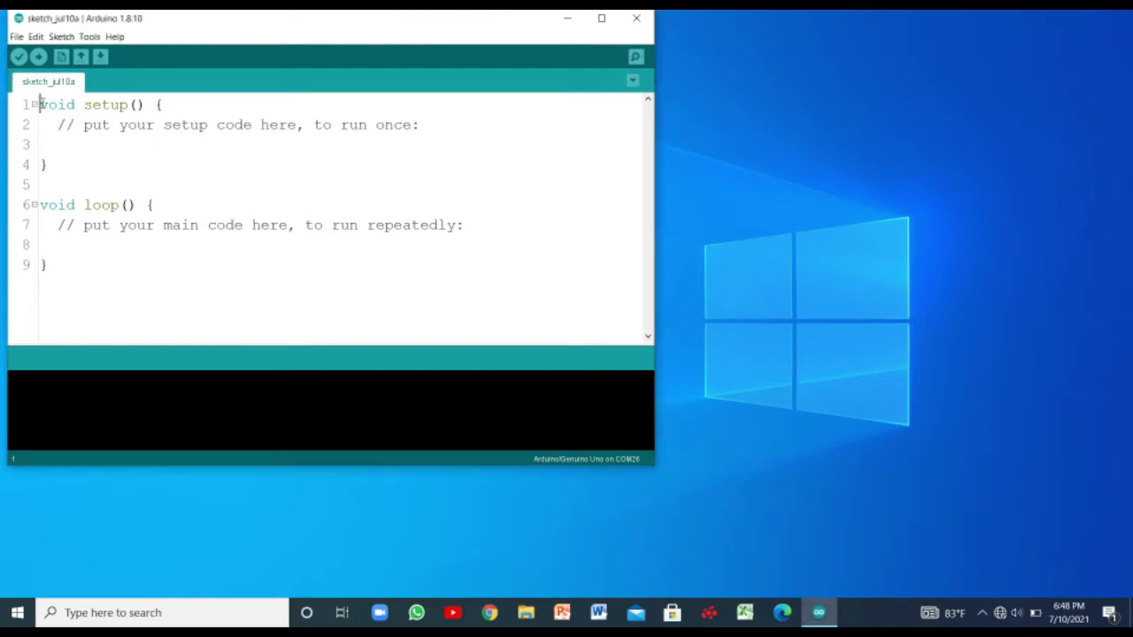
# Copy the void setup() { line and the setup comment, then paste the comment as new line 10.
pyautogui.moveTo(42, 105); pyautogui.dragTo(195, 98)
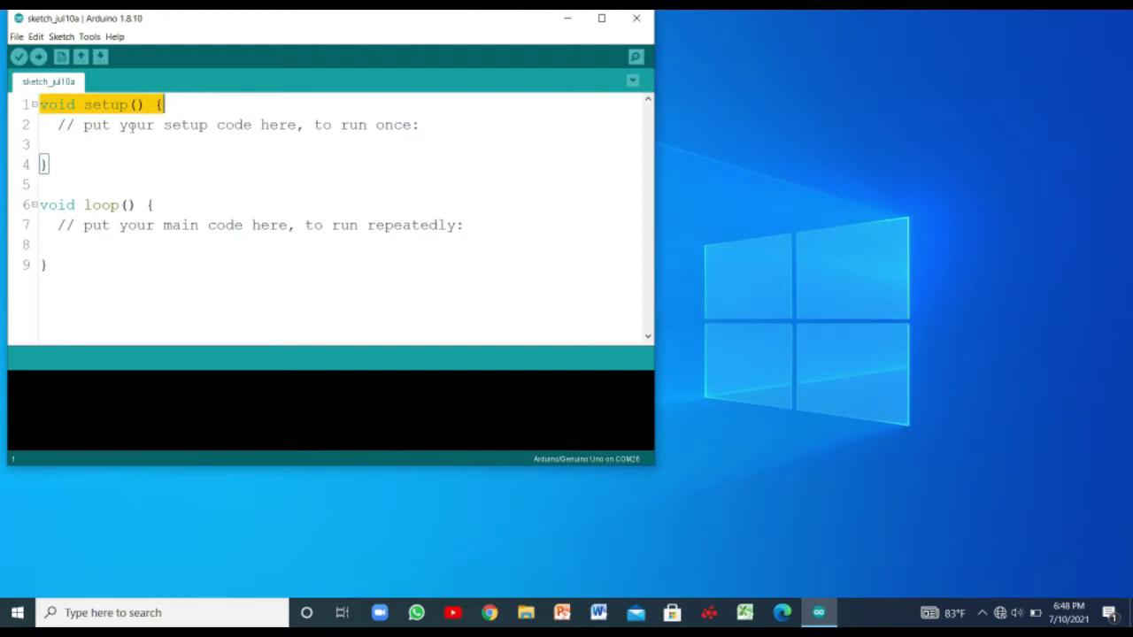
pyautogui.click(97, 142)
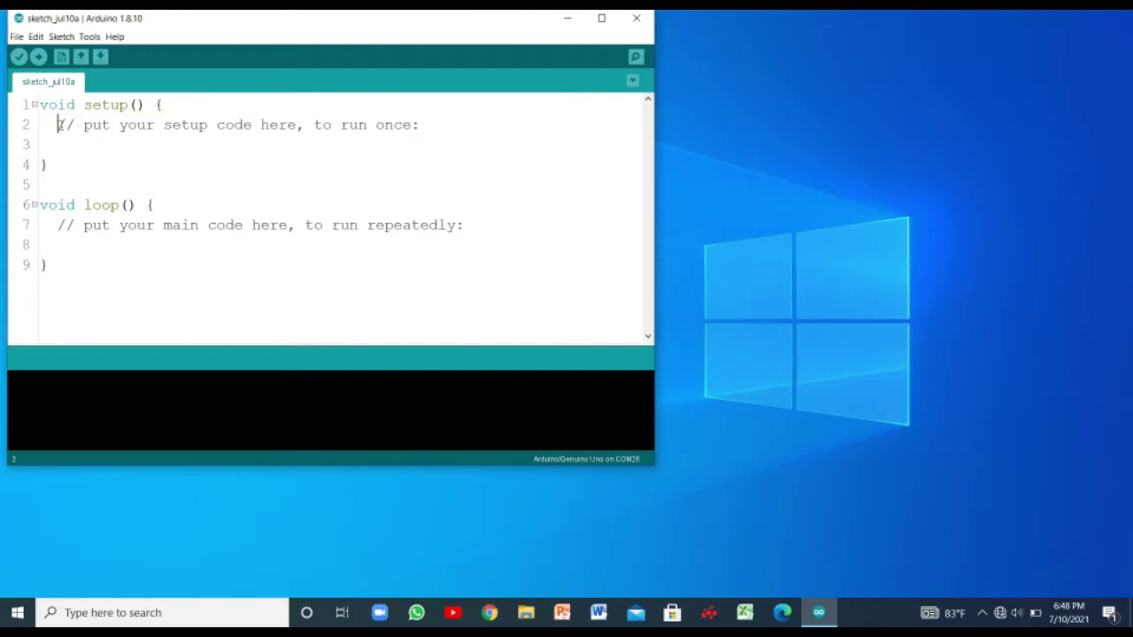
pyautogui.moveTo(58, 124); pyautogui.dragTo(435, 126)
pyautogui.hotkey('ctrl', 'c')
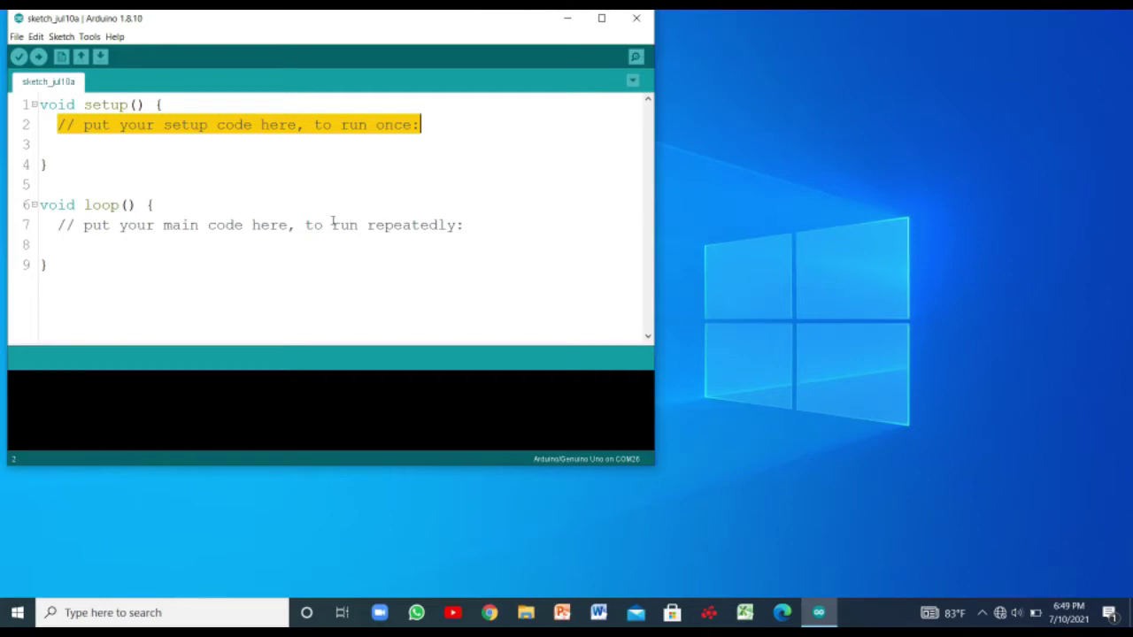
pyautogui.click(57, 295)
pyautogui.press('Return')
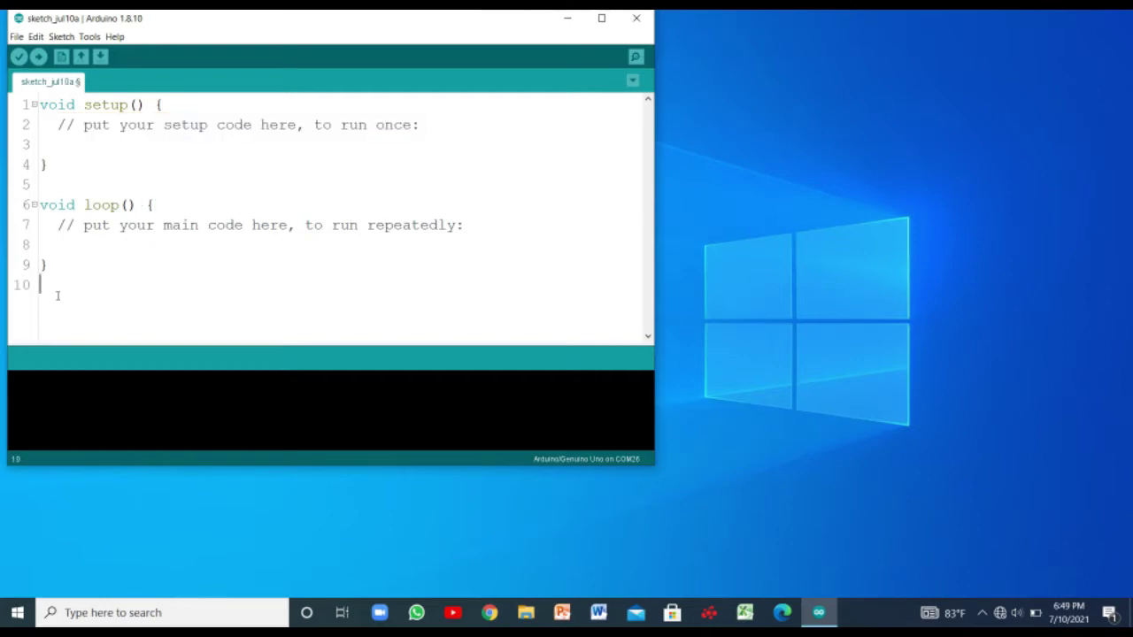
pyautogui.hotkey('ctrl', 'v')
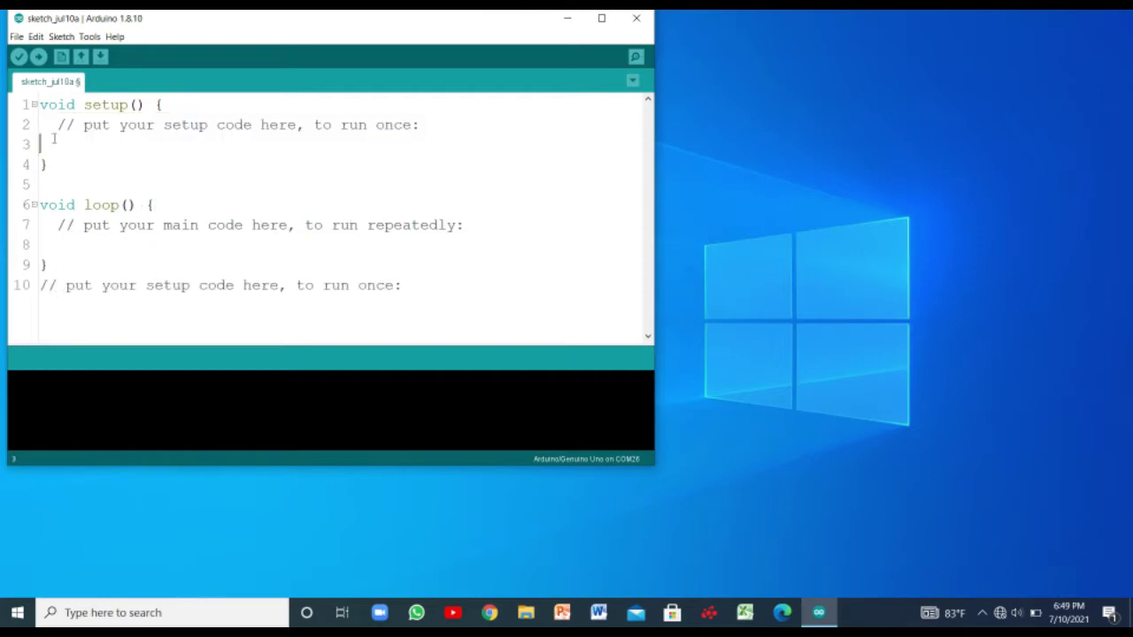
# Reselect the void setup() { line and view the two clipboard history entries.
pyautogui.moveTo(49, 144); pyautogui.dragTo(208, 125)
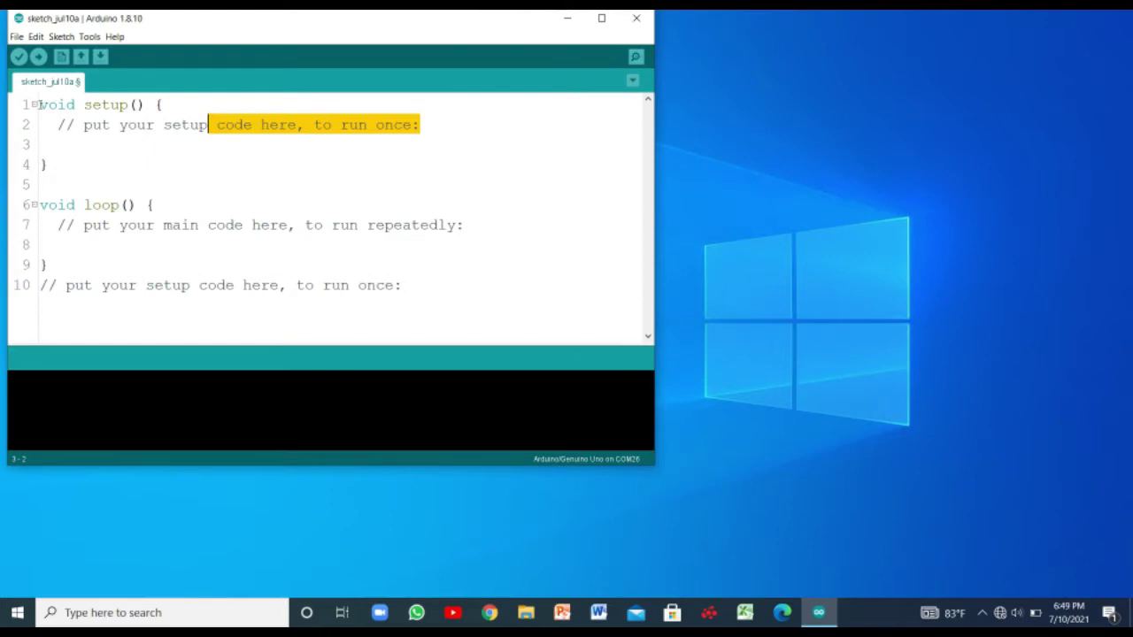
pyautogui.moveTo(39, 104); pyautogui.dragTo(170, 120)
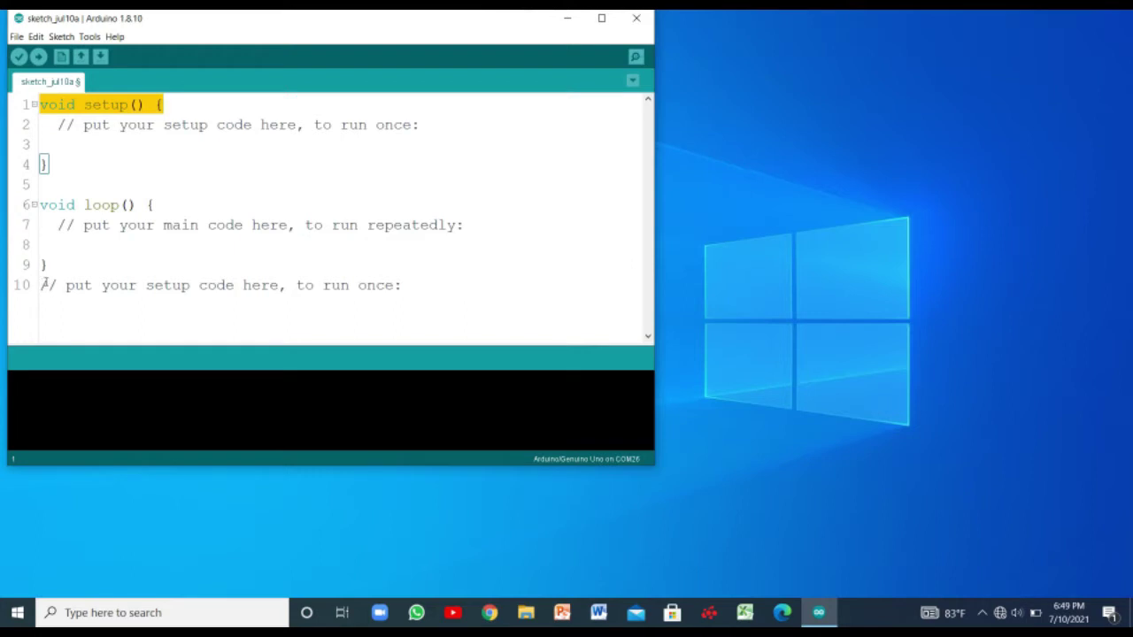
pyautogui.click(248, 200)
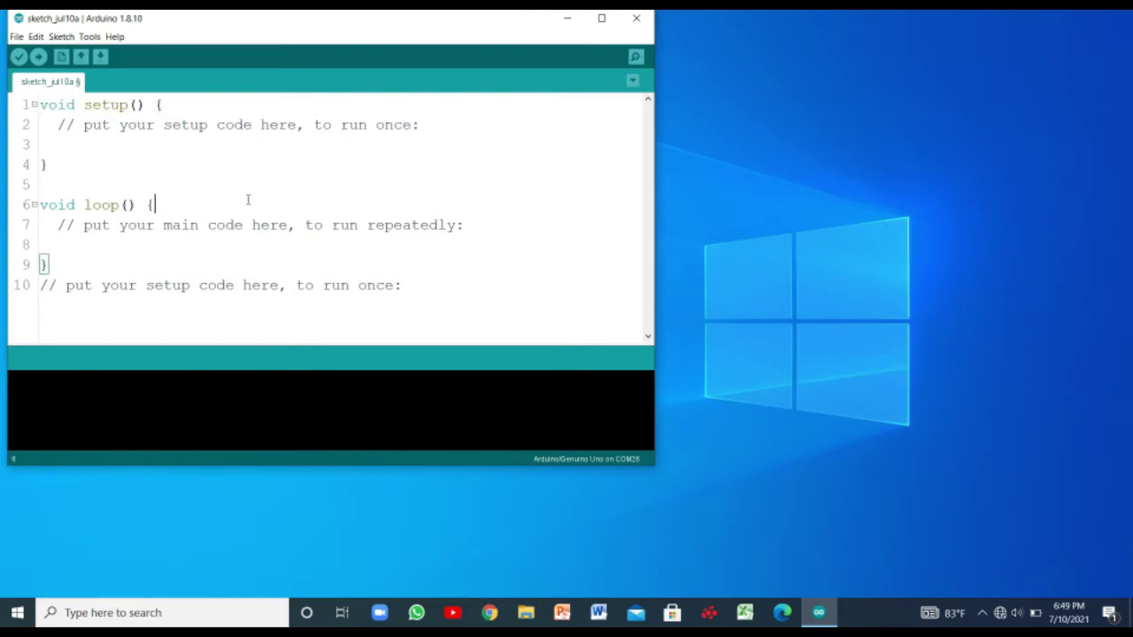
pyautogui.press('super+v')
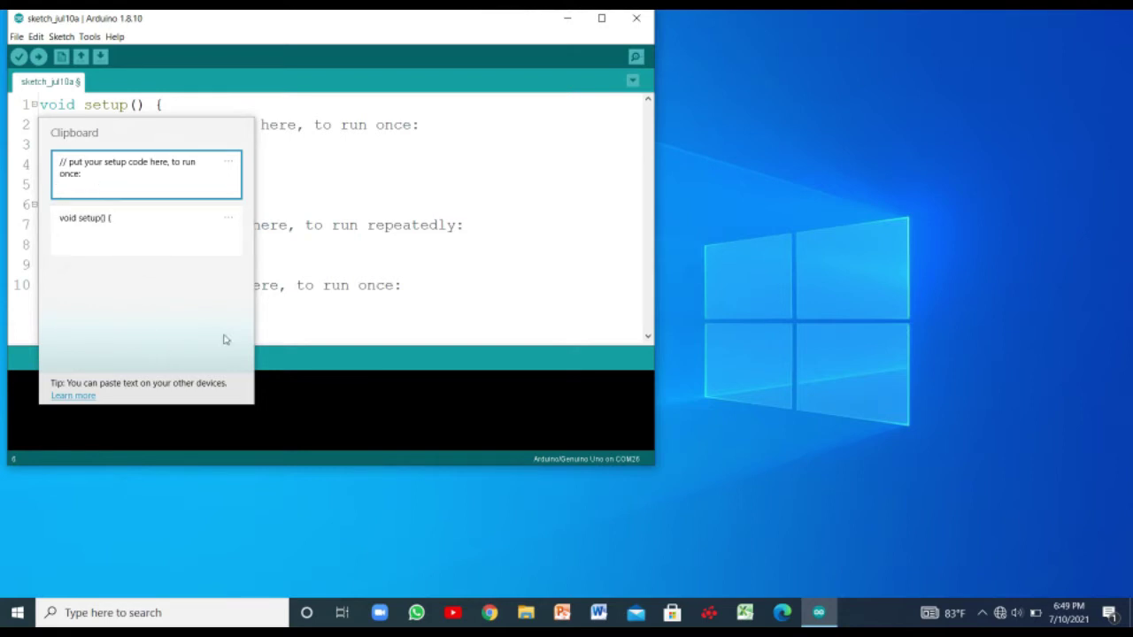
# Copy the void setup() { line, the line 2 setup comment, and the void loop() { line.
pyautogui.click(287, 311)
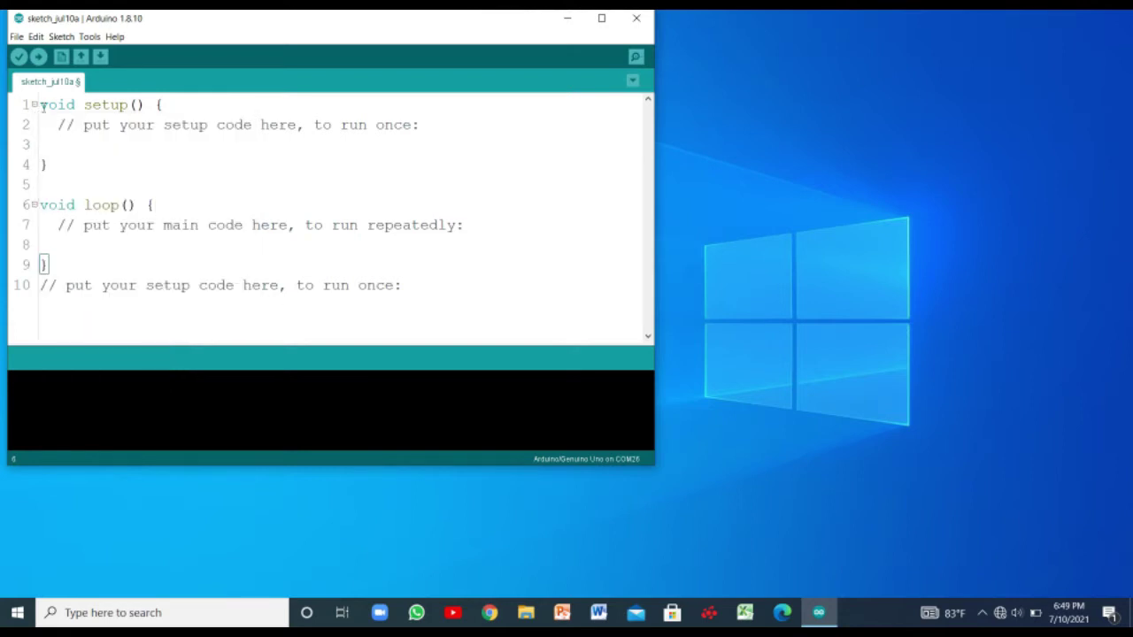
pyautogui.moveTo(39, 105); pyautogui.dragTo(168, 107)
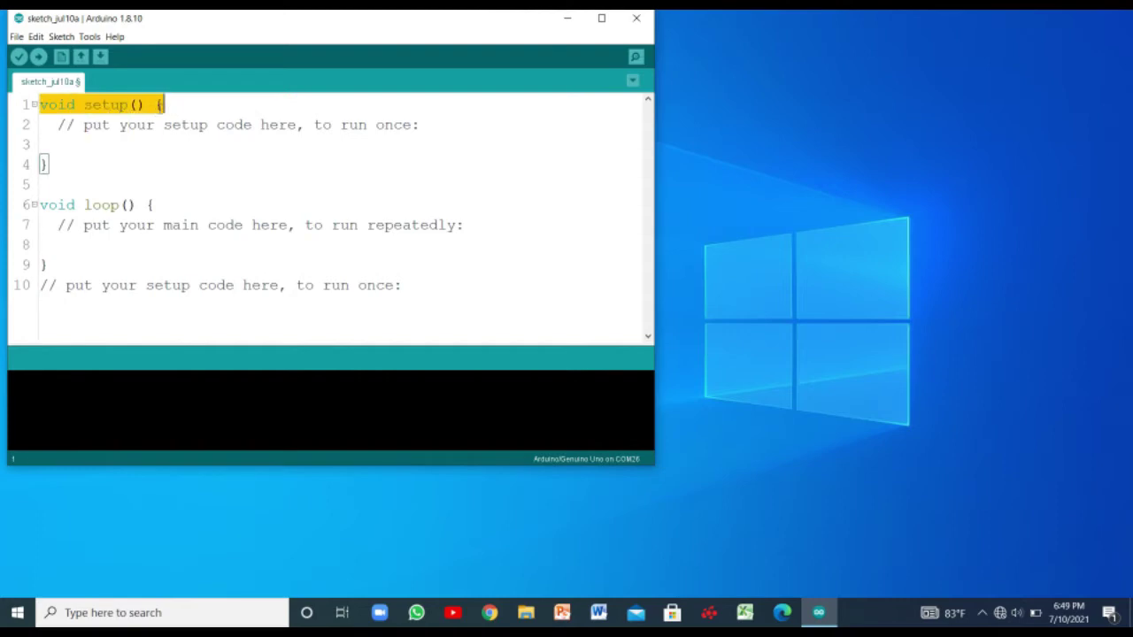
pyautogui.click(58, 125)
pyautogui.hotkey('shift', 'Down')
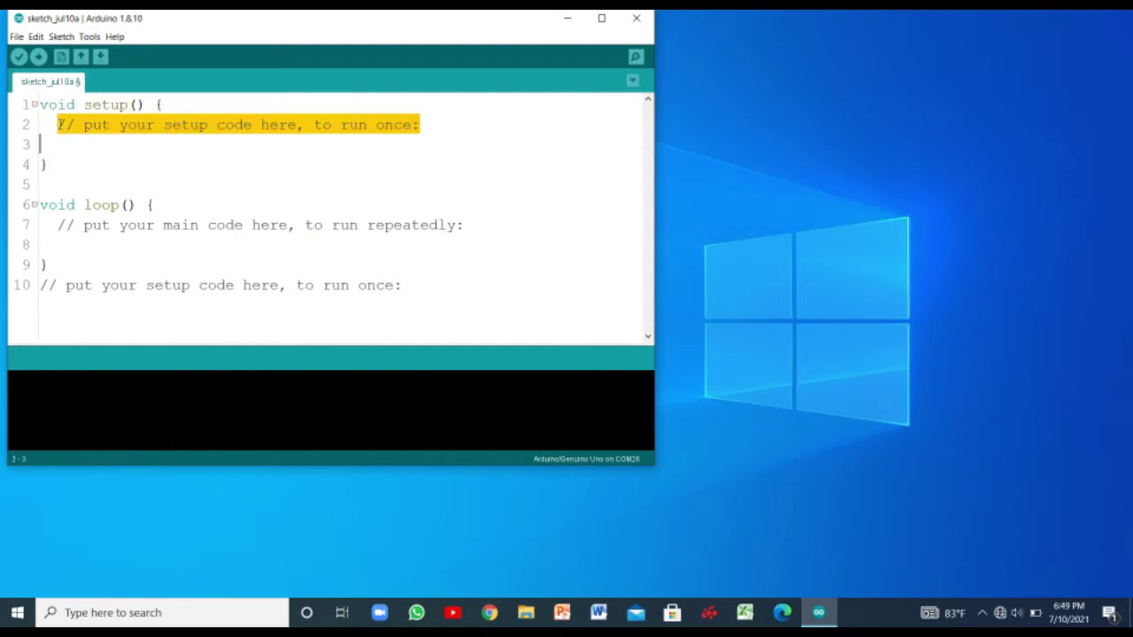
pyautogui.press('Down')
pyautogui.press('Down')
pyautogui.press('Down')
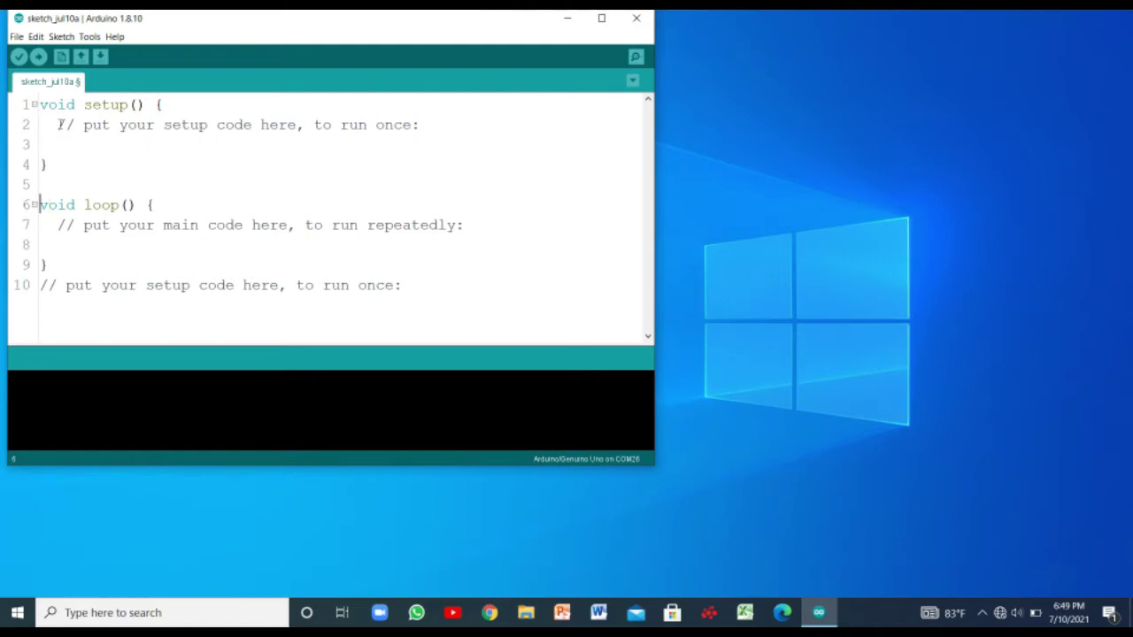
pyautogui.hotkey('shift', 'Down')
# Copy the main-code comment on line 7 and the line 10 comment, then review clipboard history.
pyautogui.press('Right')
pyautogui.hotkey('shift', 'Down')
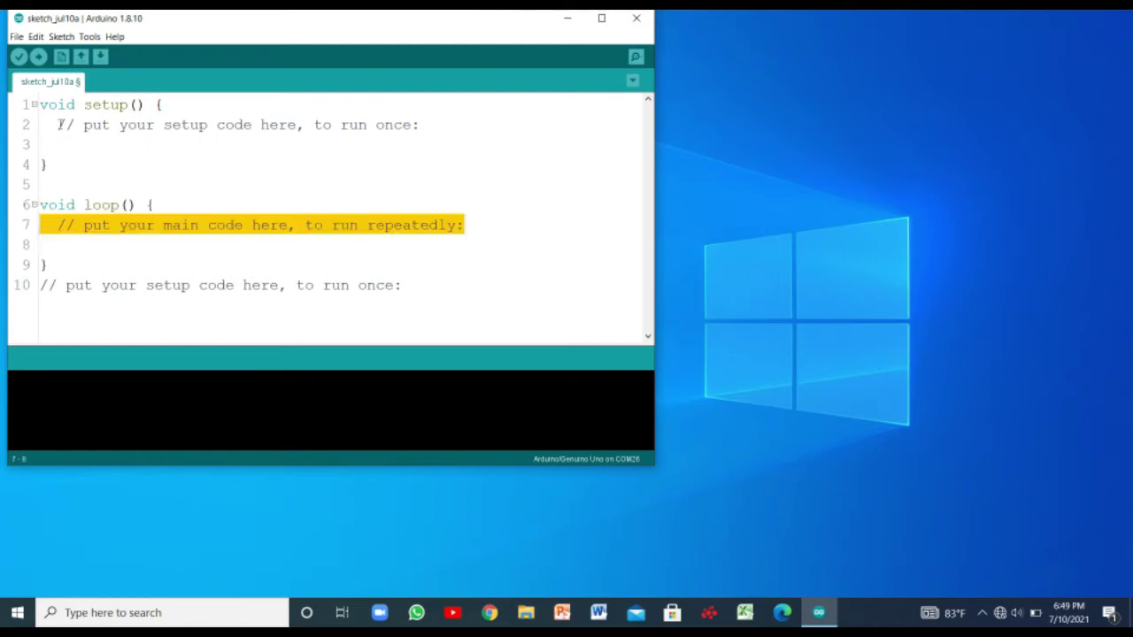
pyautogui.press('Down')
pyautogui.press('Down')
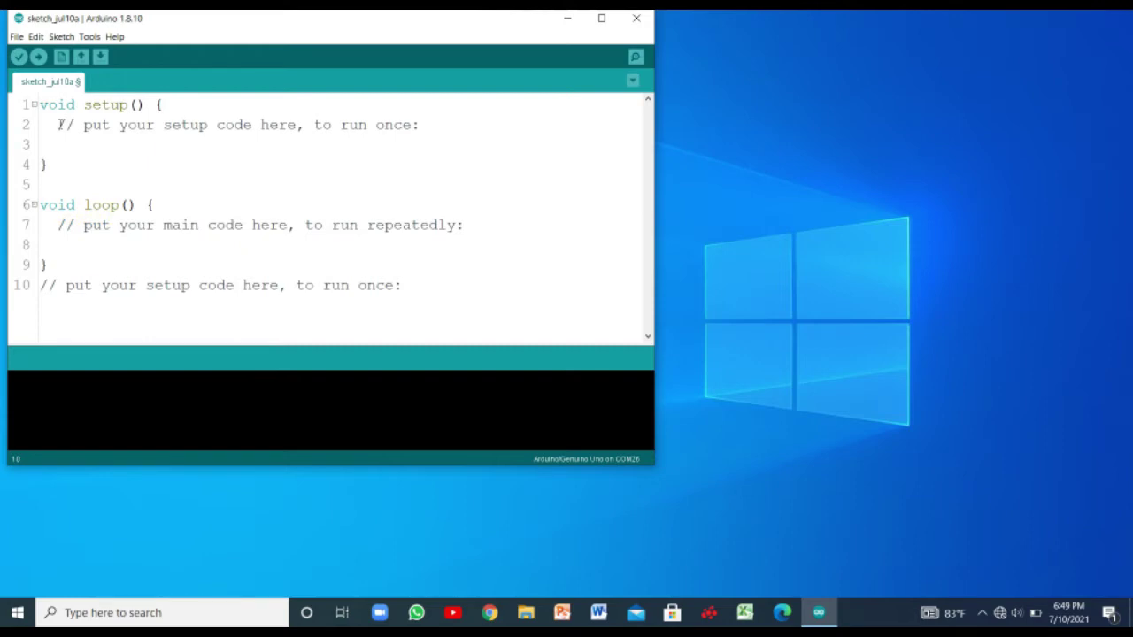
pyautogui.hotkey('shift', 'End')
pyautogui.press('super+c')
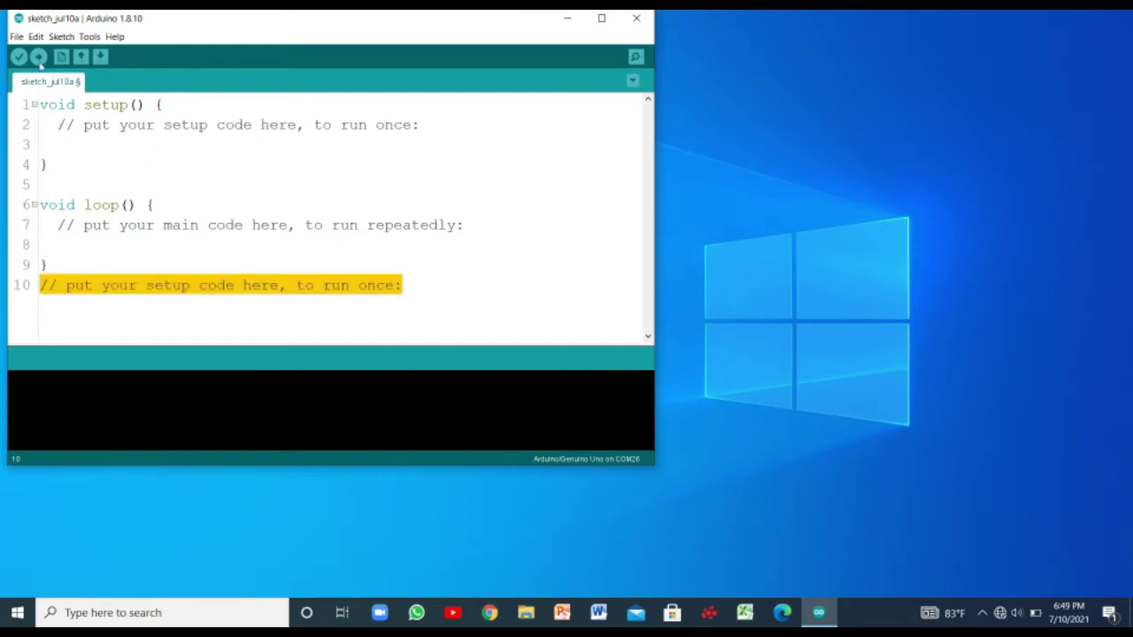
pyautogui.click(221, 162)
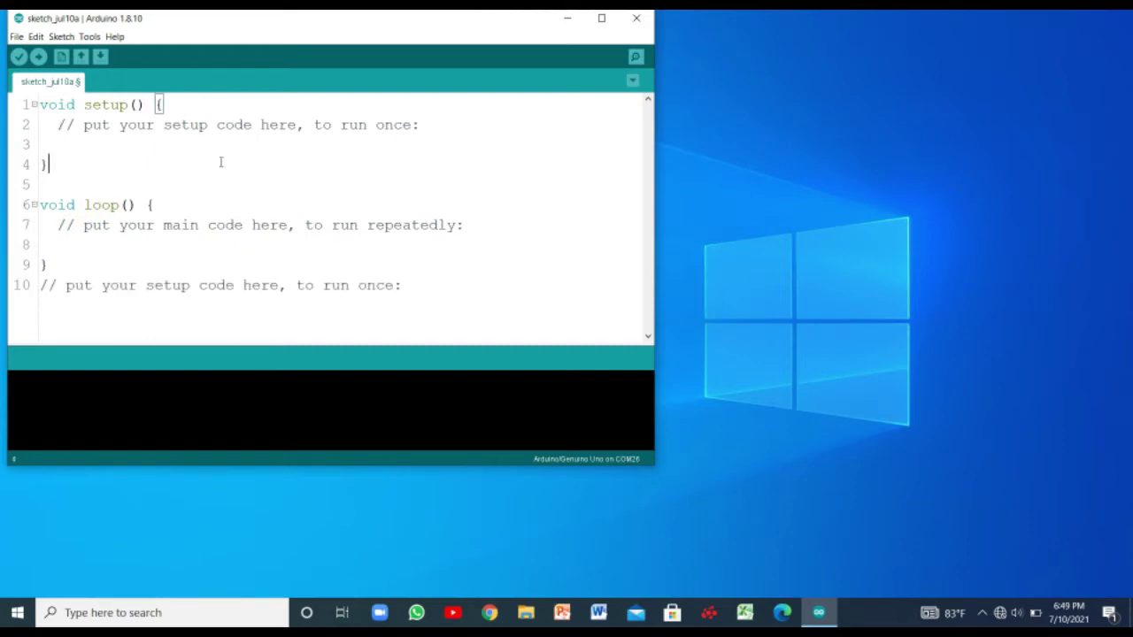
pyautogui.press('super+v')
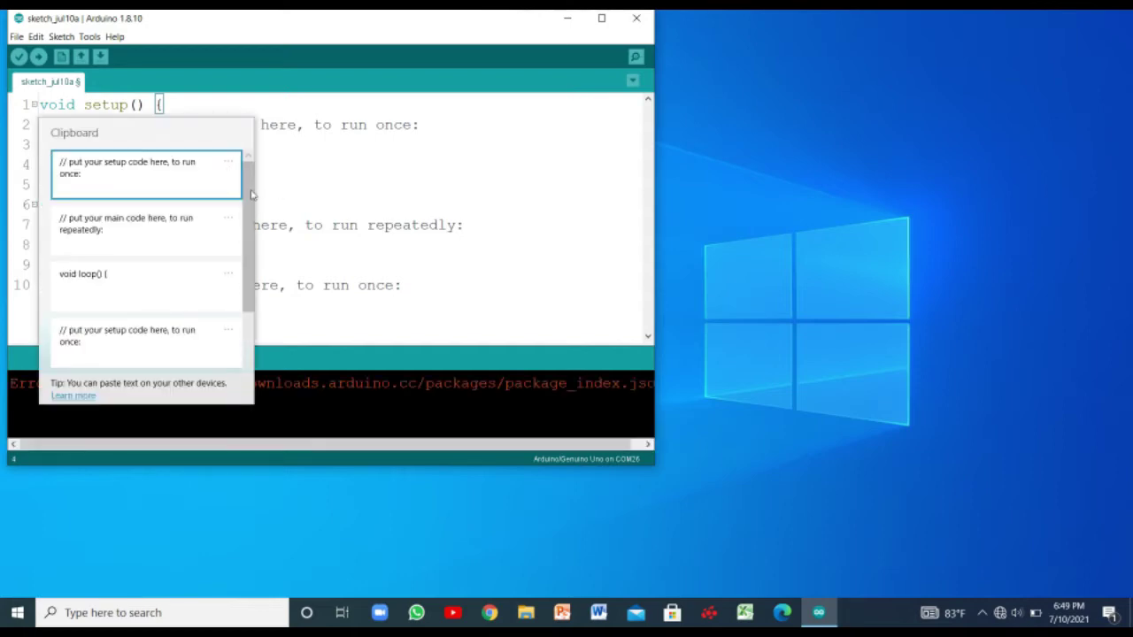
# Add blank lines below the sketch and paste void loop() { from clipboard history at line 17.
pyautogui.moveTo(253, 196); pyautogui.dragTo(196, 128)
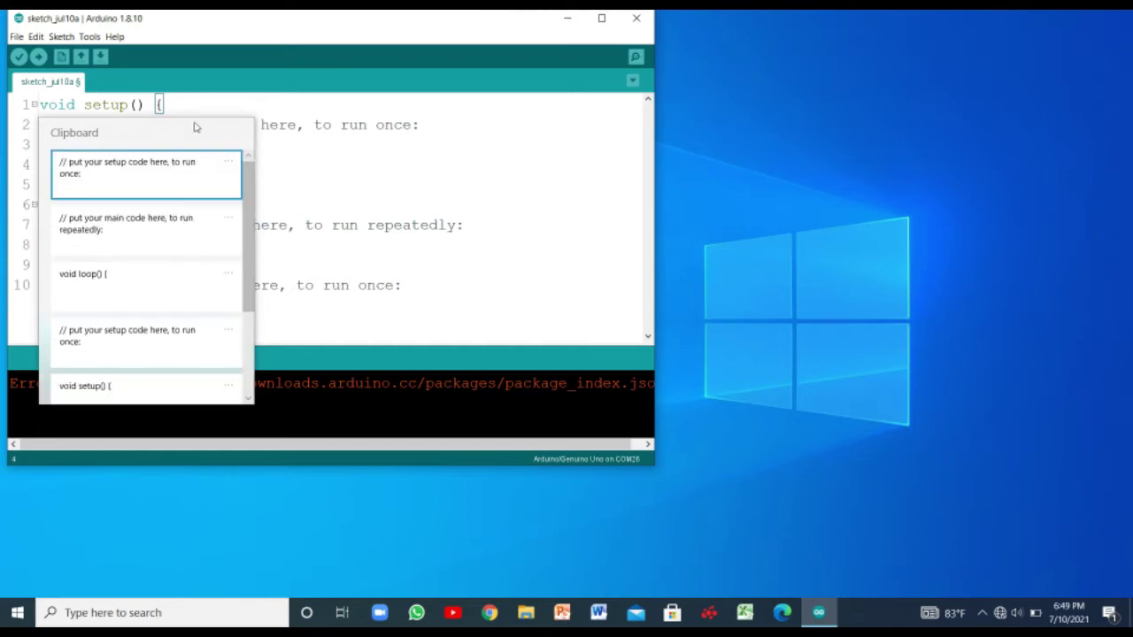
pyautogui.click(345, 296)
pyautogui.click(52, 310)
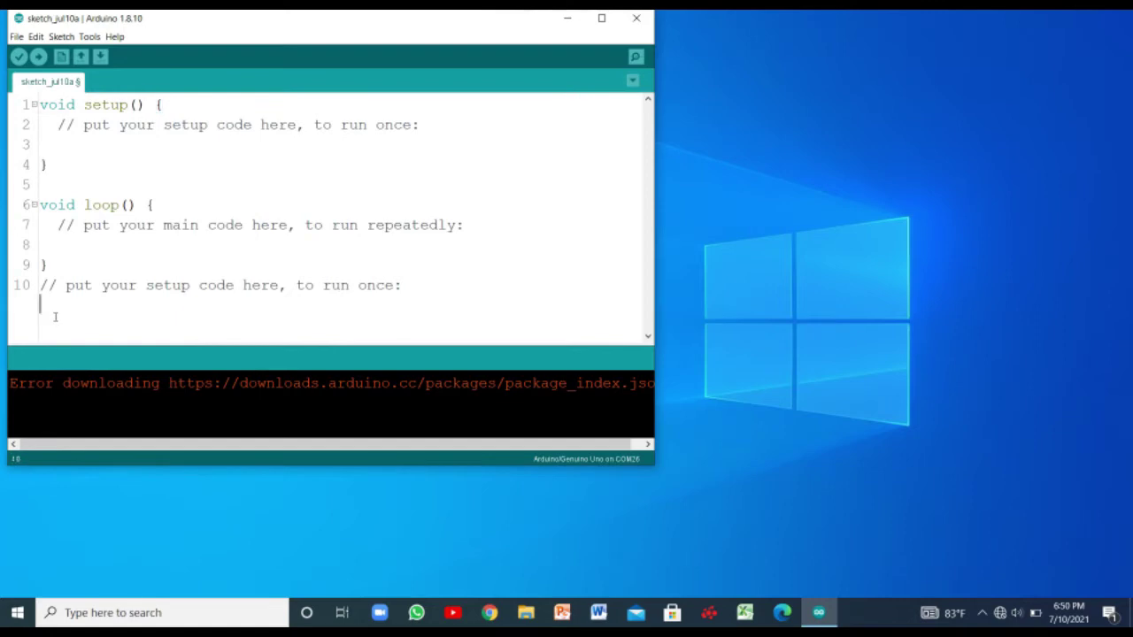
pyautogui.press('Return')
pyautogui.press('Return')
pyautogui.press('Return')
pyautogui.press('Return')
pyautogui.press('Return')
pyautogui.press('Return')
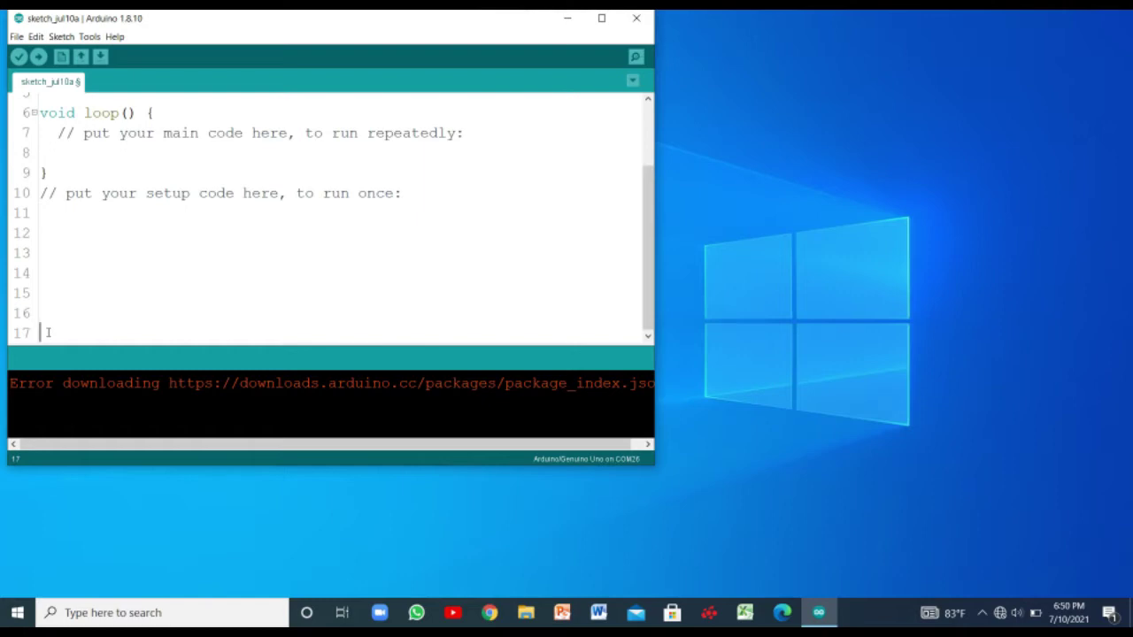
pyautogui.press('super+v')
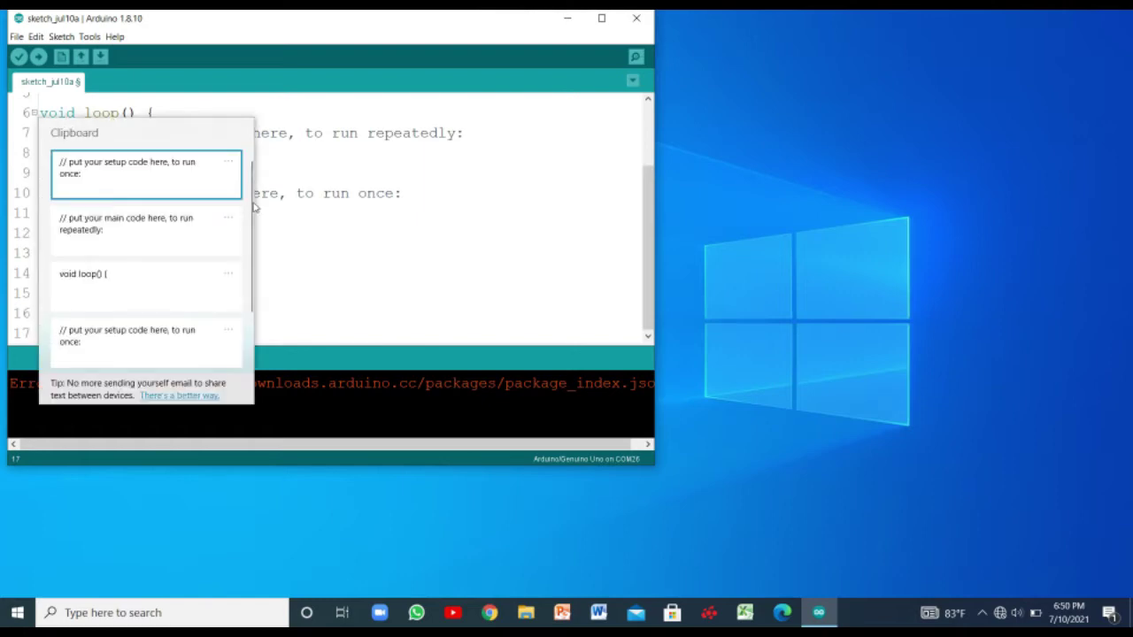
pyautogui.click(101, 288)
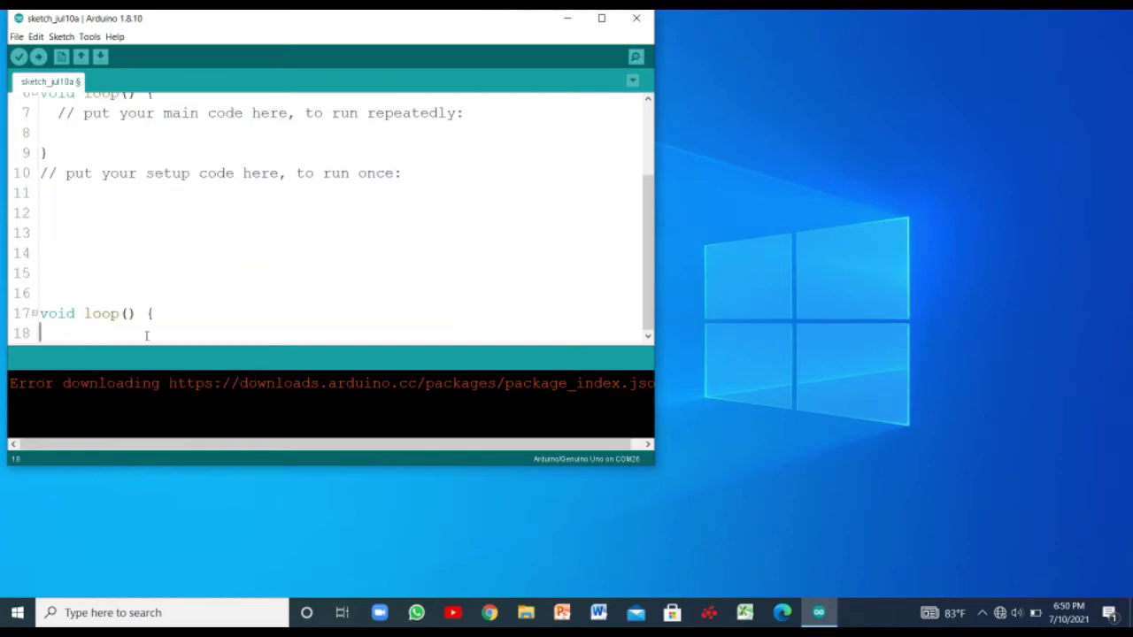
# Paste the setup comment at line 18 from clipboard history, then start a new screen snip.
pyautogui.press('super+v')
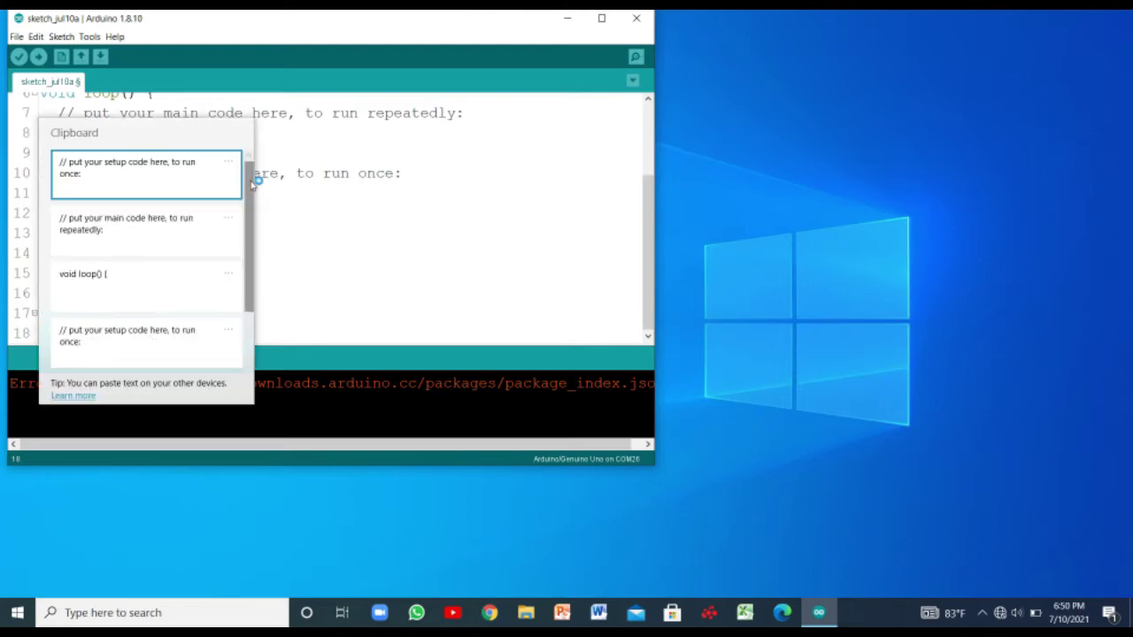
pyautogui.scroll(-4, 217, 337)
pyautogui.click(186, 331)
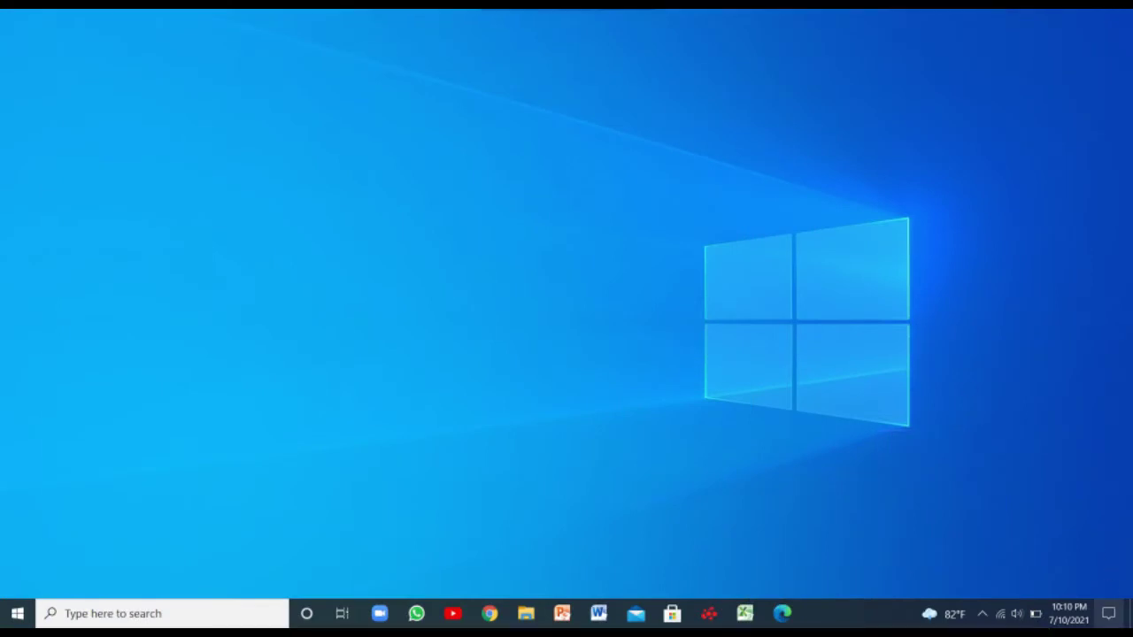
pyautogui.click(1111, 615)
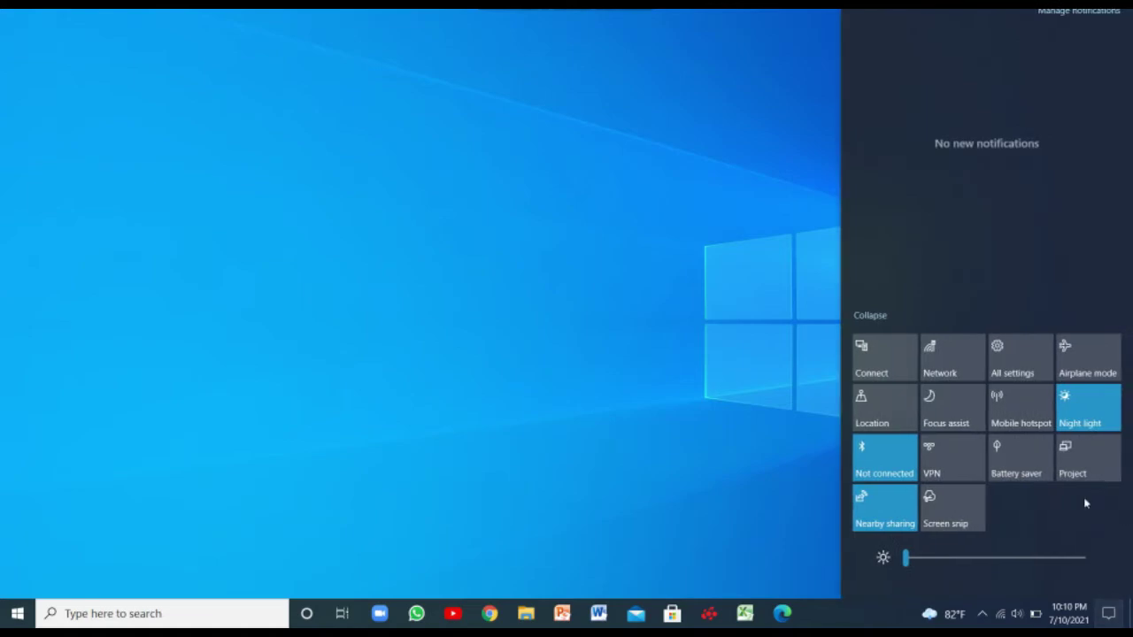
pyautogui.click(953, 509)
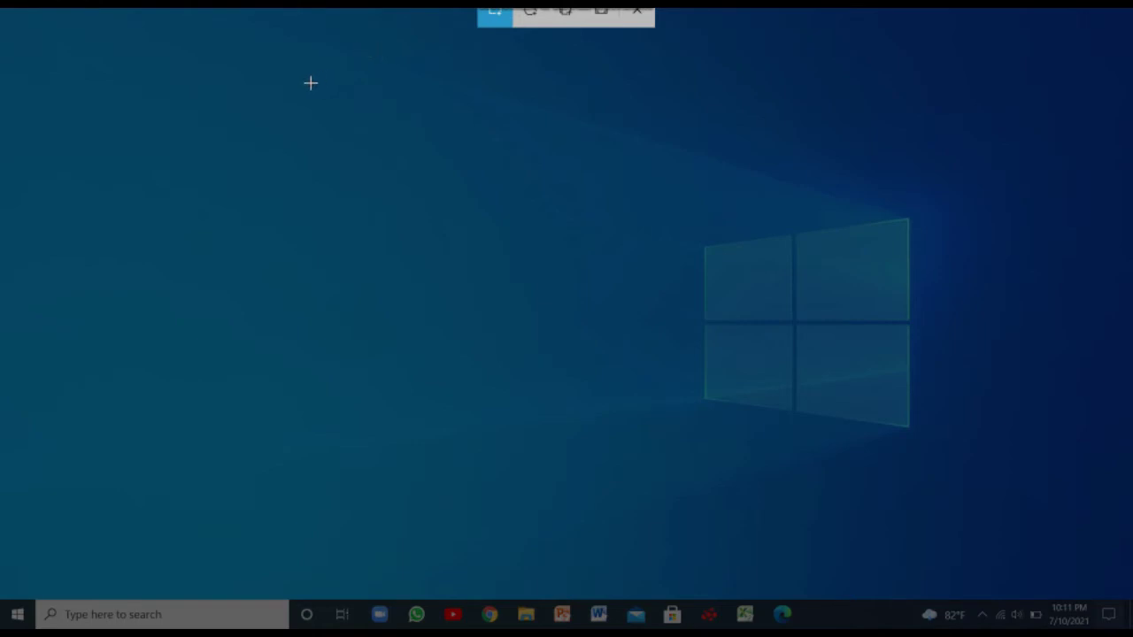
# Capture a large rectangular region of the desktop wallpaper to the clipboard.
pyautogui.moveTo(157, 51); pyautogui.dragTo(1047, 508)
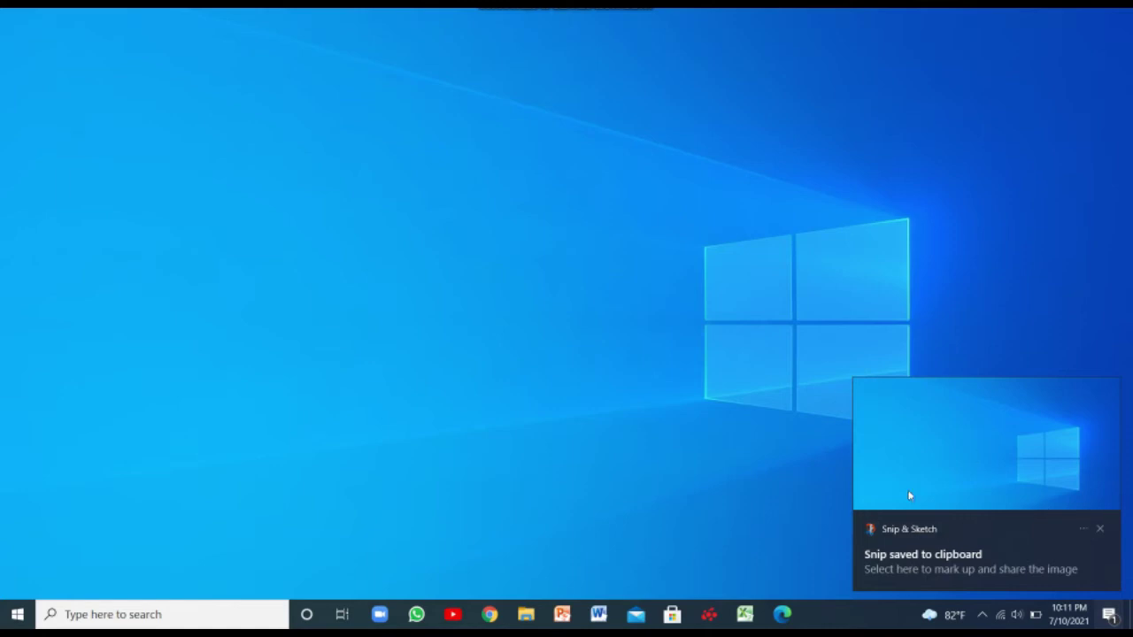
# Open the rectangular snip, add a green highlighter stroke, save it as a file, and close the editor.
pyautogui.click(978, 537)
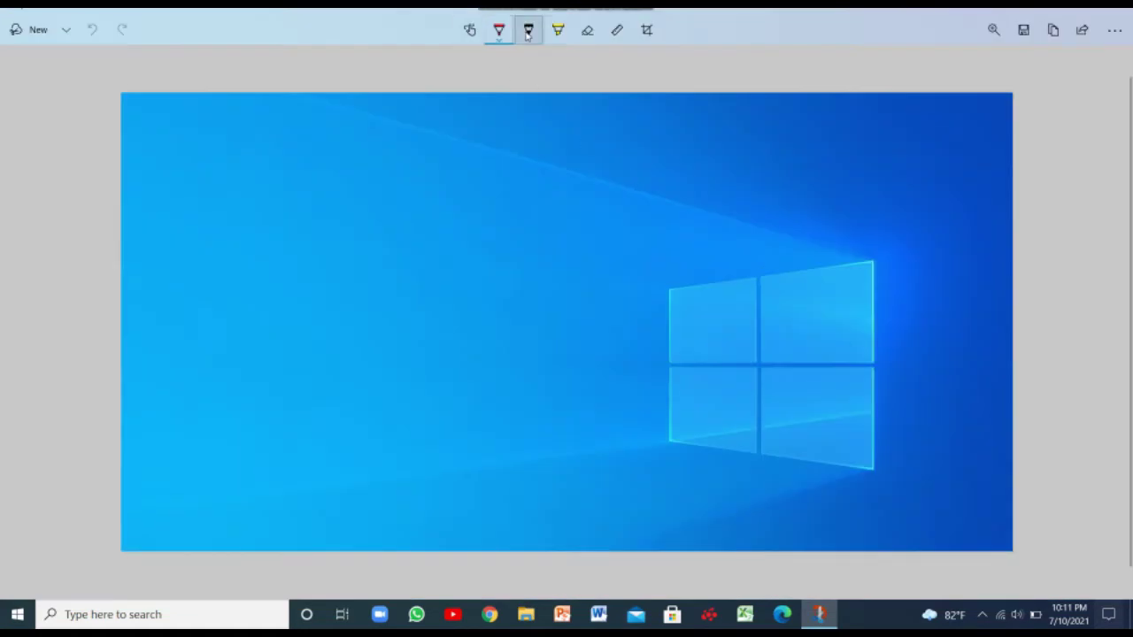
pyautogui.click(558, 29)
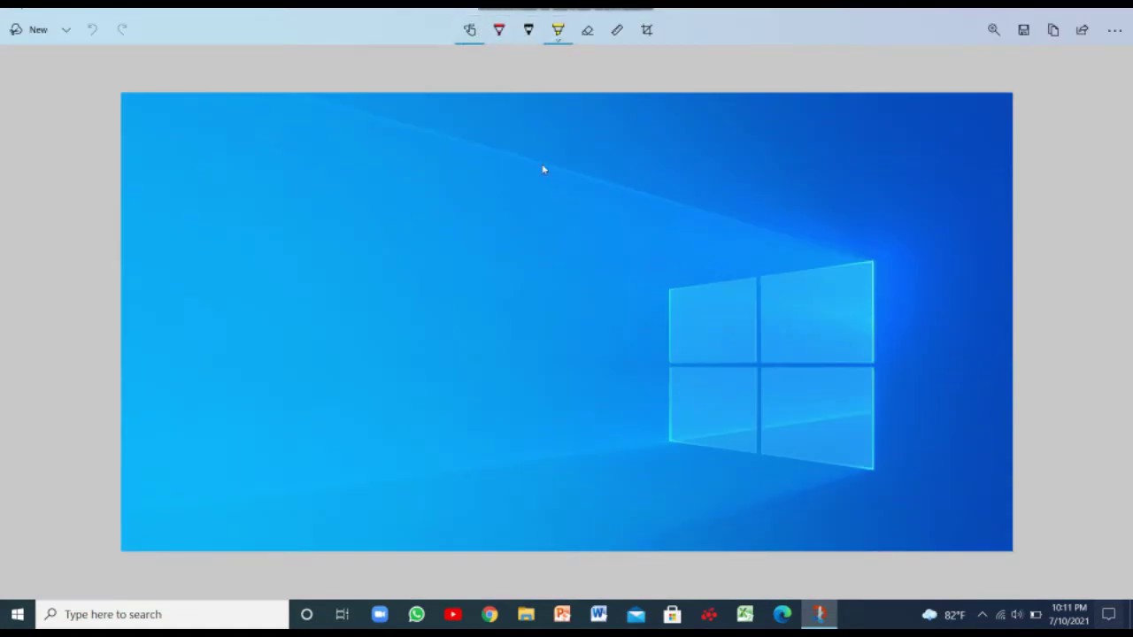
pyautogui.moveTo(542, 163); pyautogui.dragTo(625, 186)
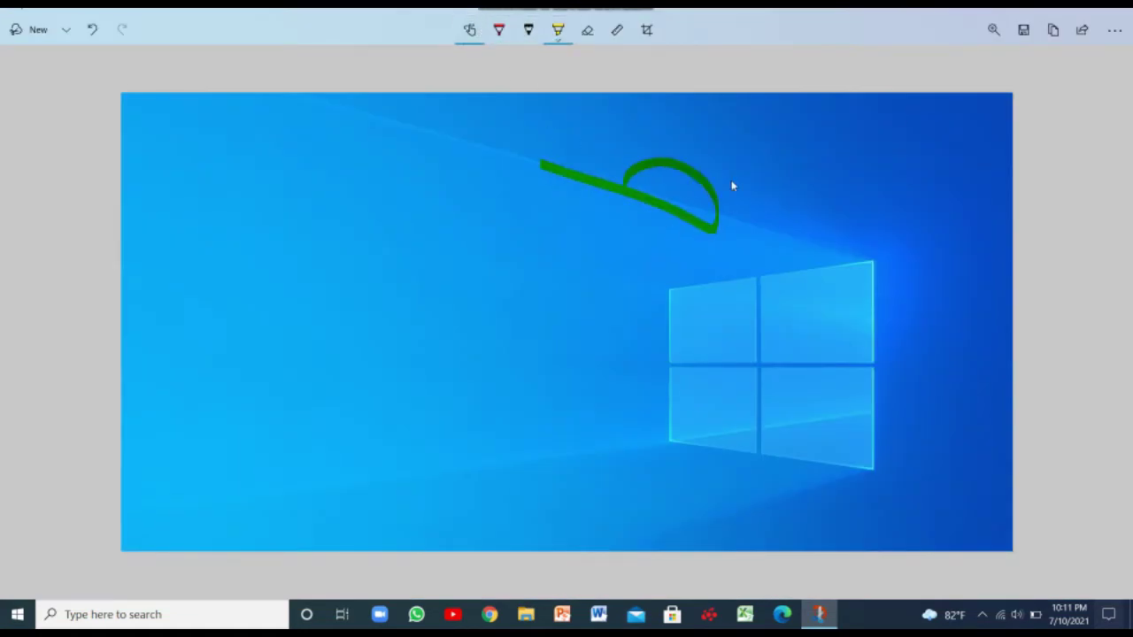
pyautogui.click(1028, 35)
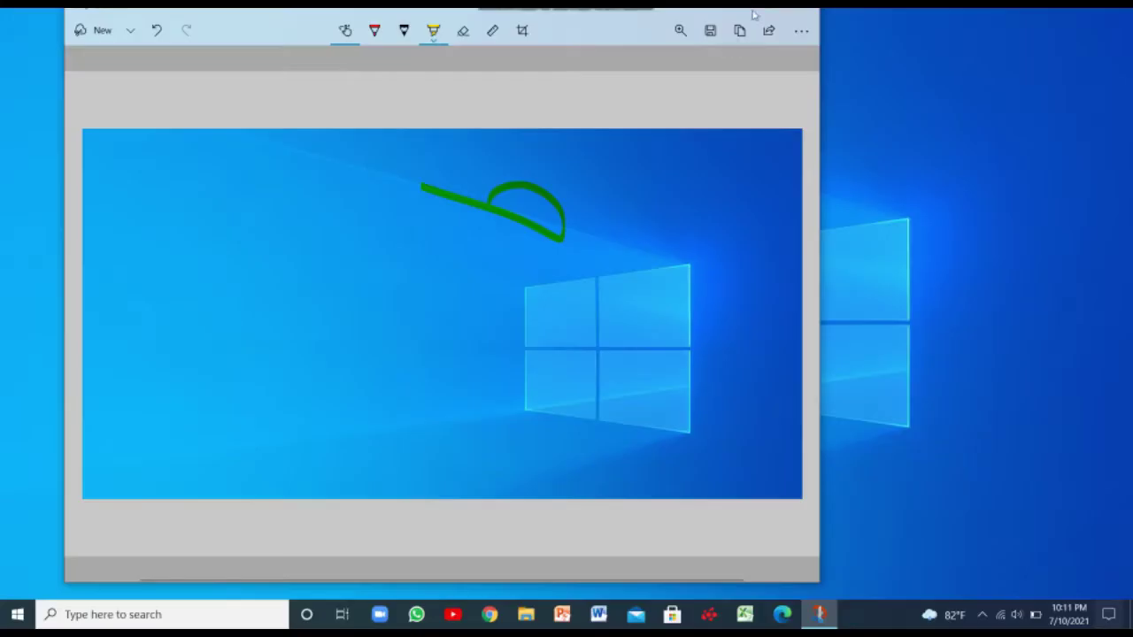
pyautogui.click(801, 15)
# Take a freeform snip of a desktop area from Action Center and dismiss the saved notification.
pyautogui.click(1108, 614)
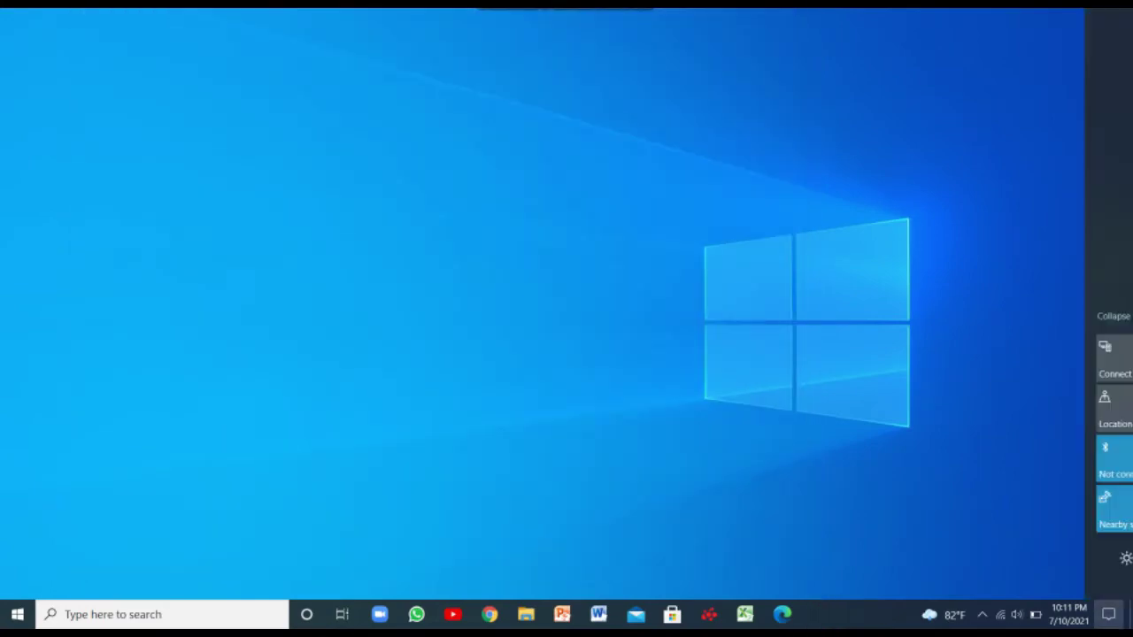
pyautogui.click(944, 510)
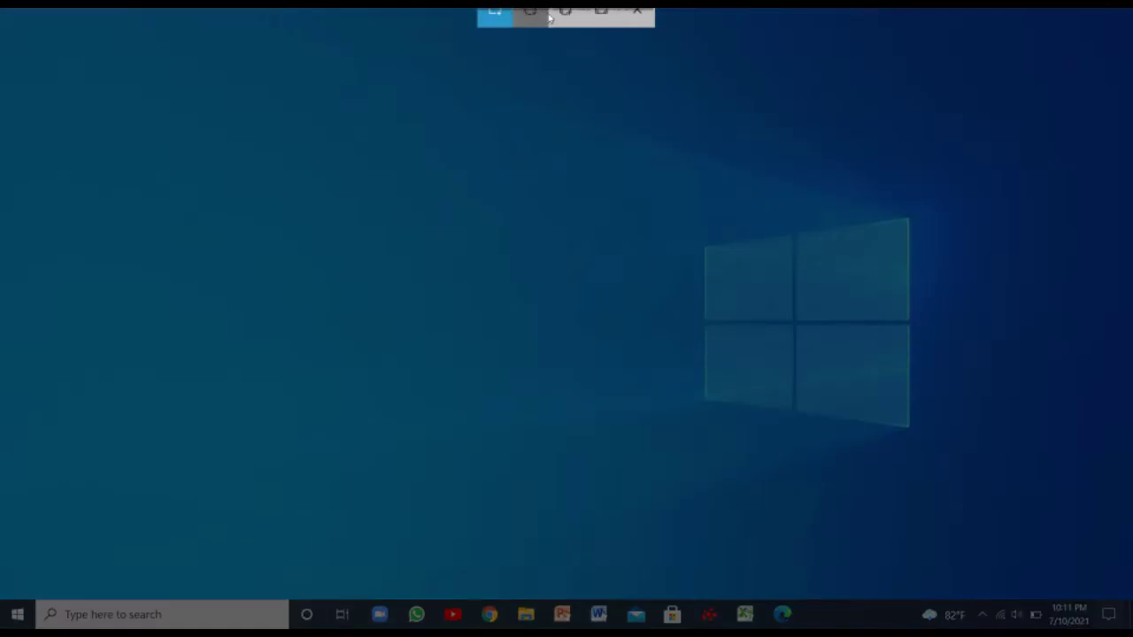
pyautogui.click(531, 14)
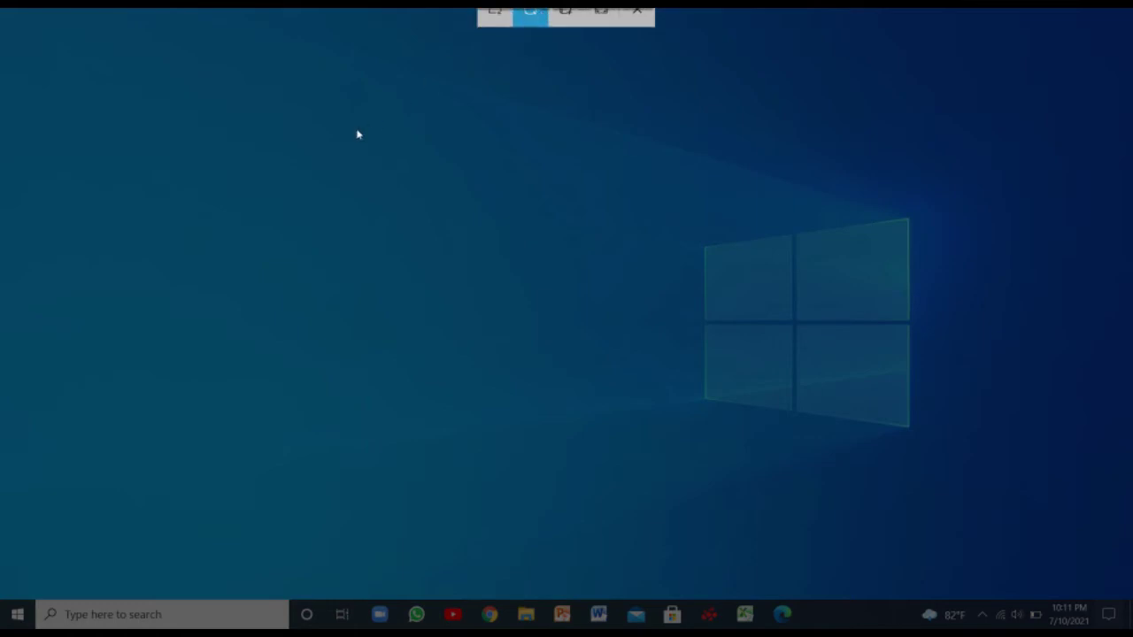
pyautogui.moveTo(357, 131)
pyautogui.mouseDown()
pyautogui.moveTo(434, 95)
pyautogui.moveTo(559, 63)
pyautogui.moveTo(706, 79)
pyautogui.moveTo(895, 123)
pyautogui.moveTo(926, 165)
pyautogui.moveTo(929, 416)
pyautogui.moveTo(857, 446)
pyautogui.moveTo(434, 480)
pyautogui.moveTo(289, 465)
pyautogui.moveTo(56, 242)
pyautogui.moveTo(123, 137)
pyautogui.moveTo(27, 53)
pyautogui.moveTo(188, 81)
pyautogui.moveTo(285, 217)
pyautogui.moveTo(487, 350)
pyautogui.moveTo(350, 222)
pyautogui.moveTo(447, 105)
pyautogui.moveTo(629, 82)
pyautogui.moveTo(527, 286)
pyautogui.moveTo(602, 445)
pyautogui.moveTo(734, 189)
pyautogui.moveTo(550, 538)
pyautogui.moveTo(500, 309)
pyautogui.mouseUp()
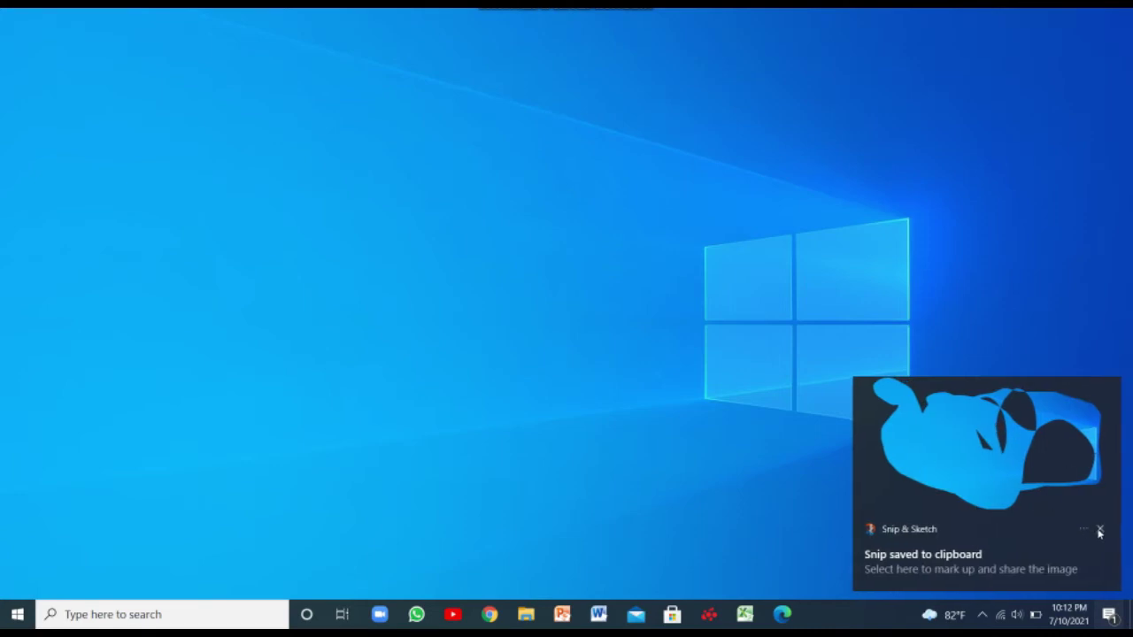
pyautogui.click(1101, 530)
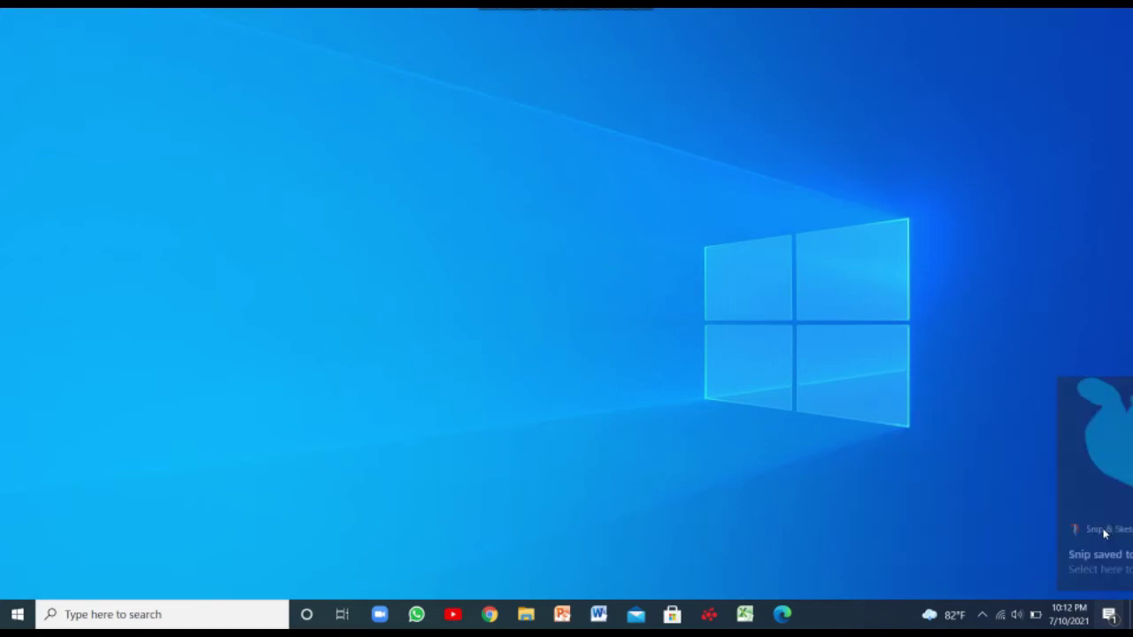
# Capture a window snip of the desktop and dismiss its saved notification.
pyautogui.click(1109, 614)
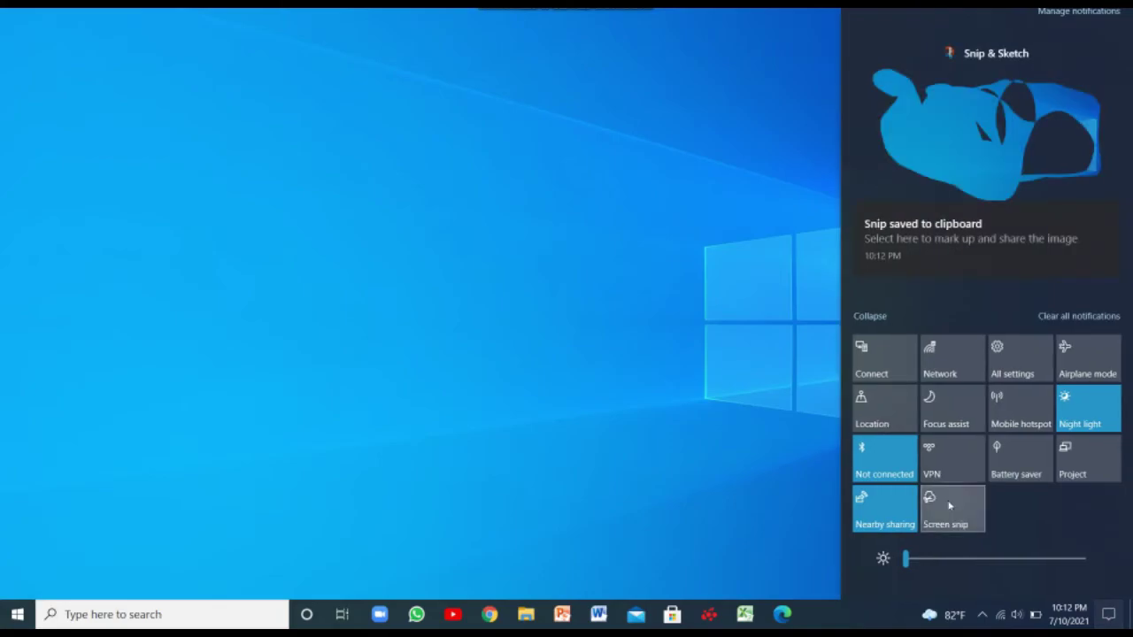
pyautogui.click(949, 506)
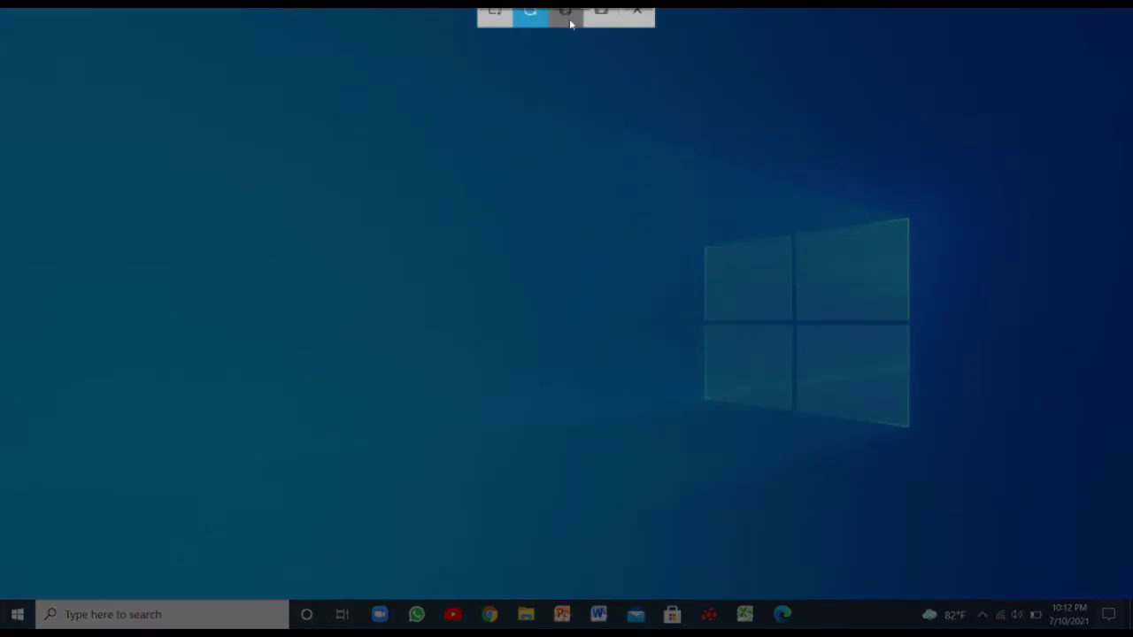
pyautogui.click(571, 24)
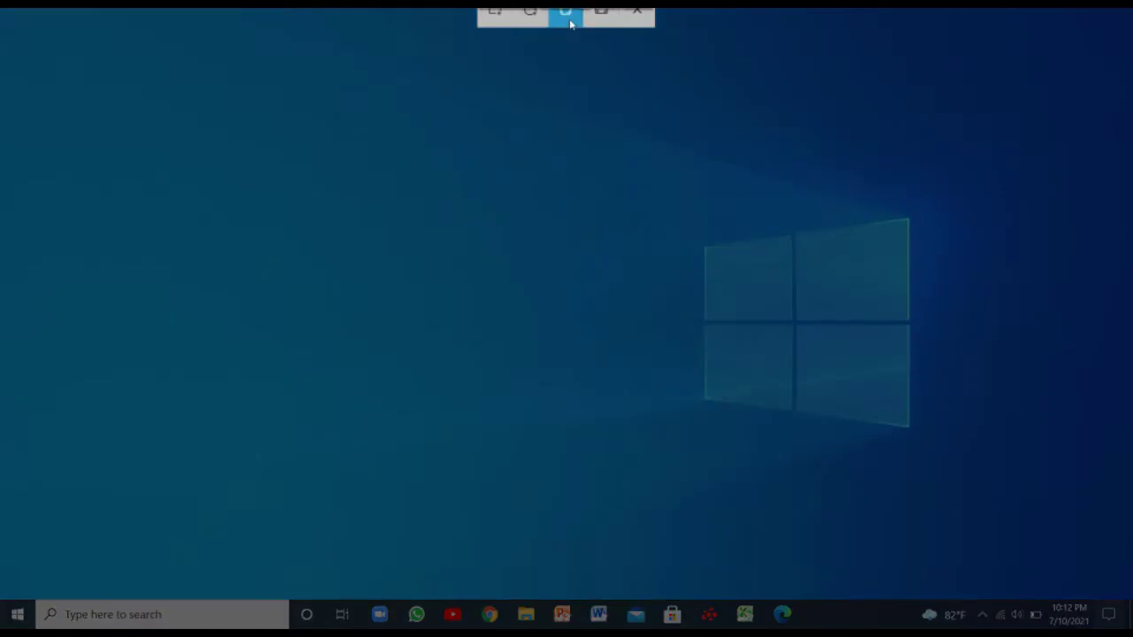
pyautogui.click(597, 58)
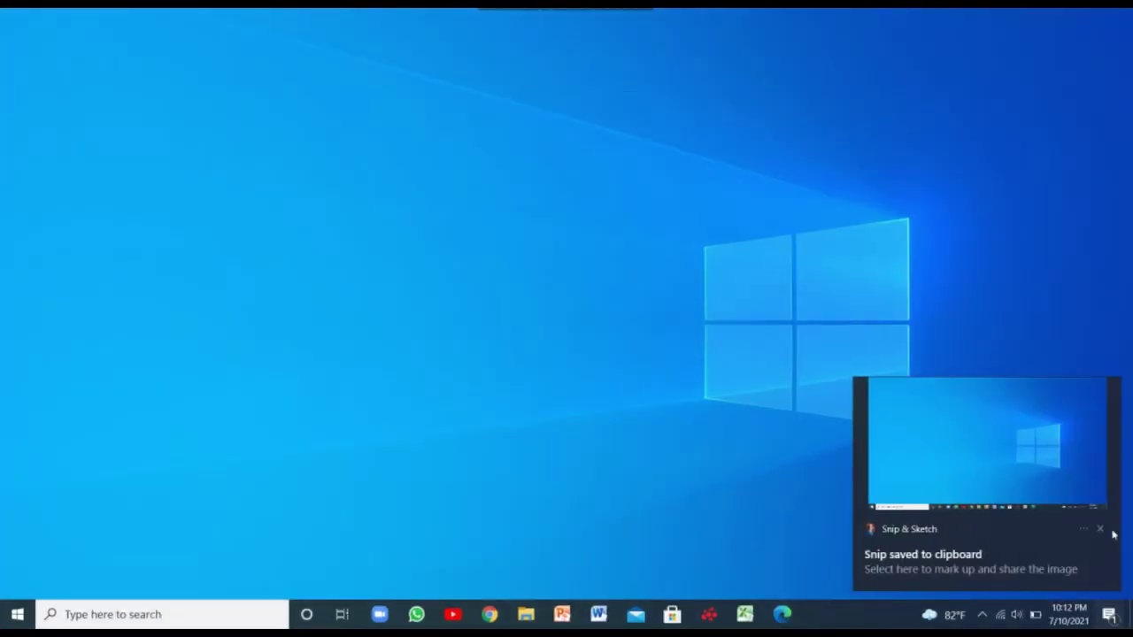
pyautogui.click(1100, 528)
# Capture a full-screen snip of the desktop to the clipboard.
pyautogui.click(1097, 620)
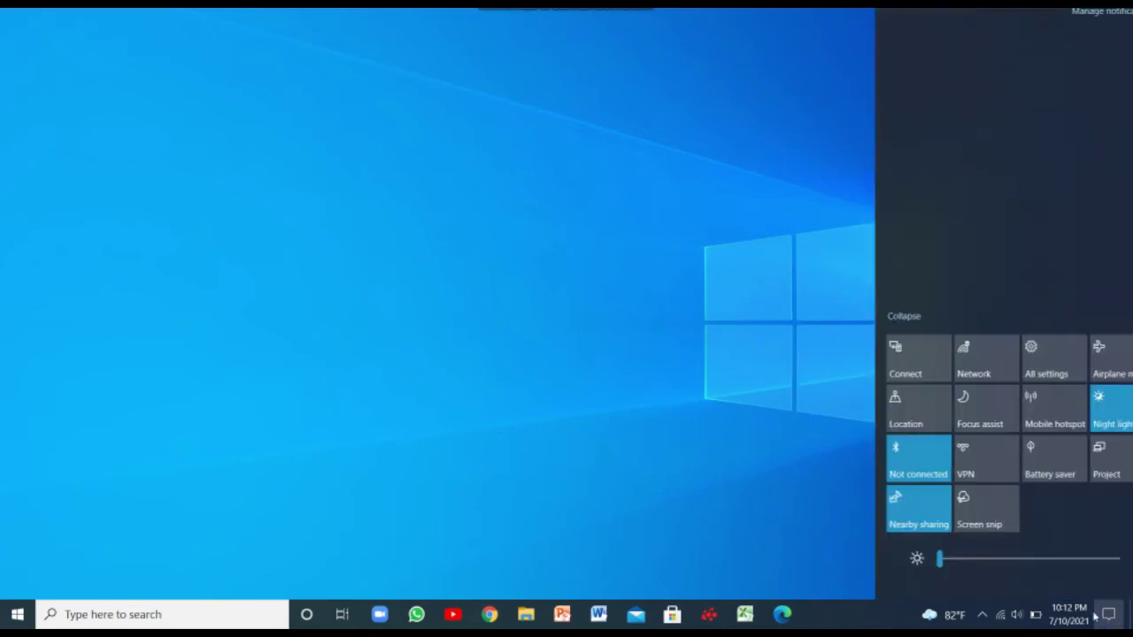
pyautogui.click(953, 504)
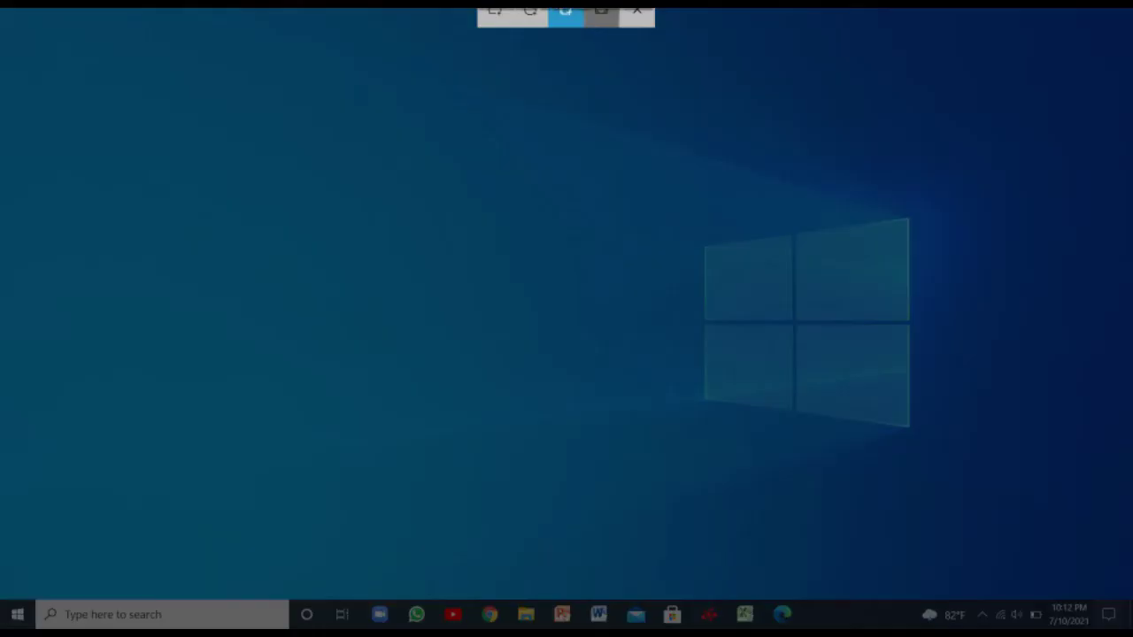
pyautogui.click(601, 13)
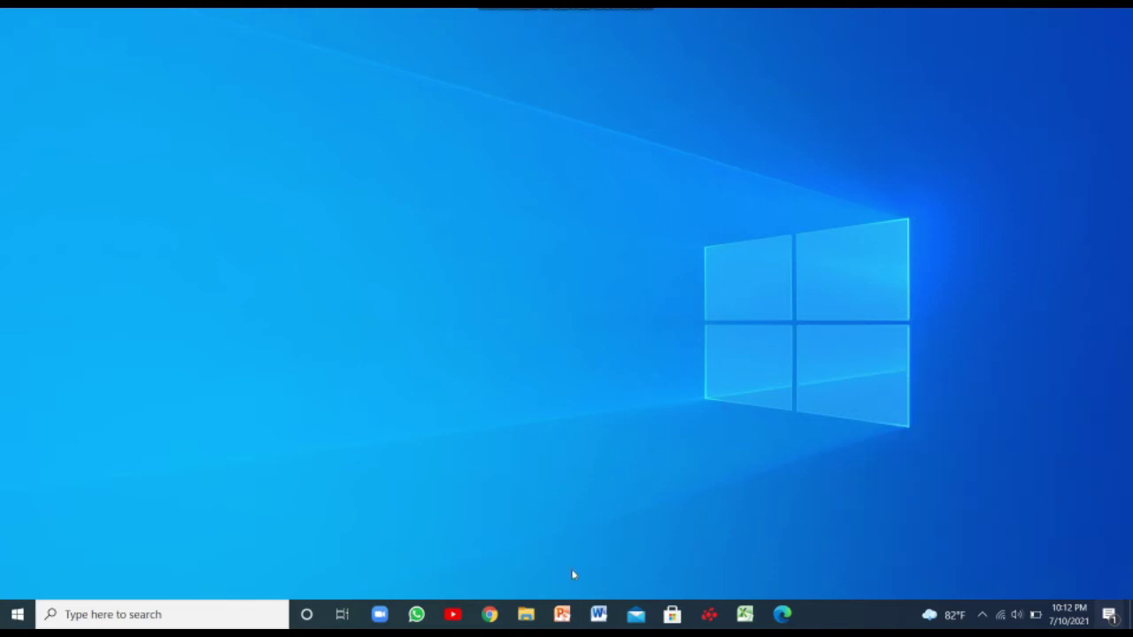
pyautogui.click(598, 614)
# Dismiss the activation wizard and paste the second and fourth snips from clipboard history.
pyautogui.click(718, 441)
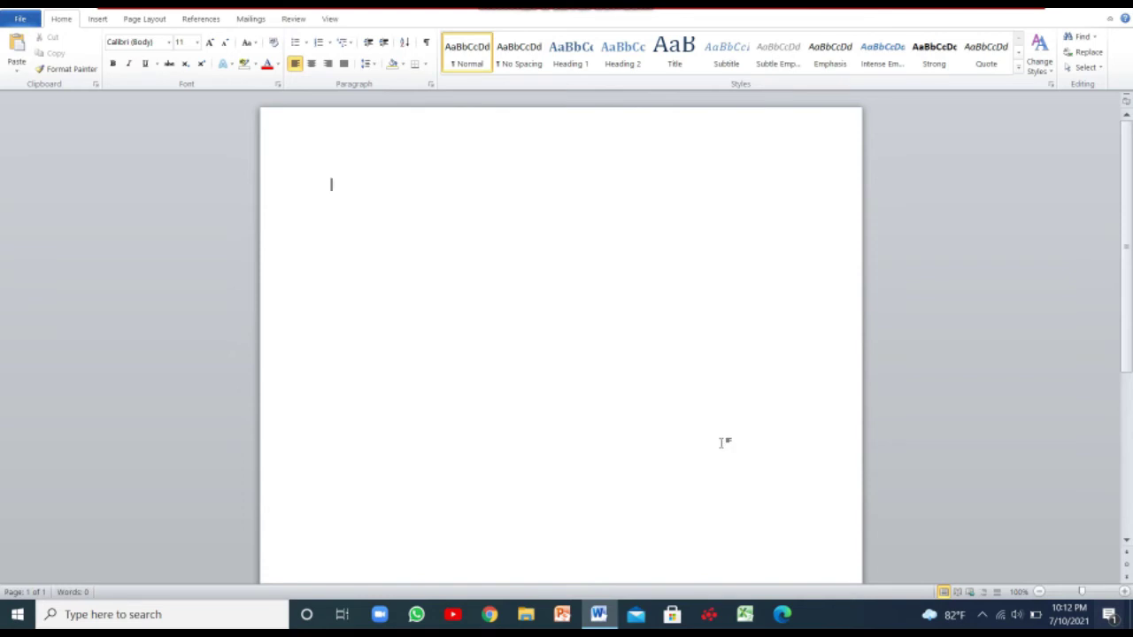
pyautogui.press('super+v')
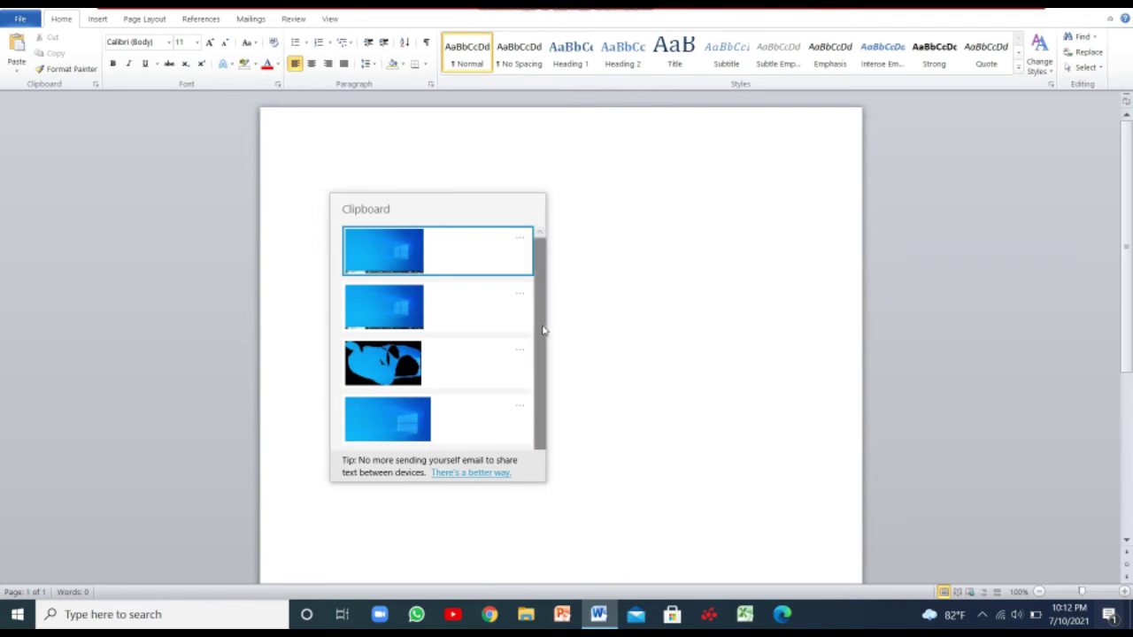
pyautogui.scroll(-2, 541, 336)
pyautogui.scroll(2, 533, 354)
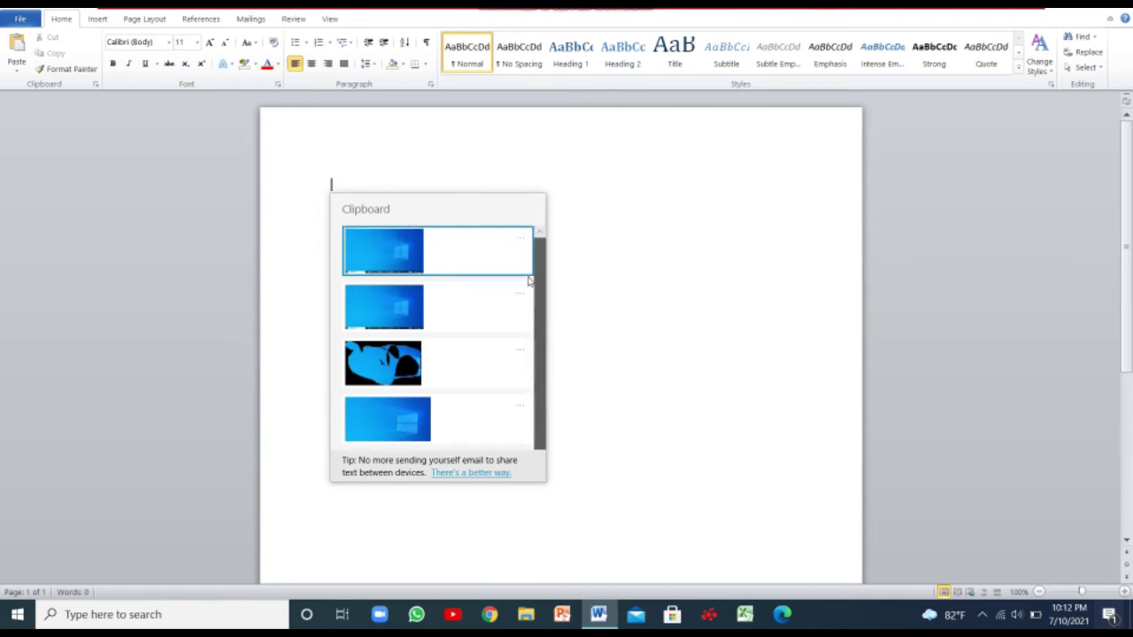
pyautogui.click(434, 317)
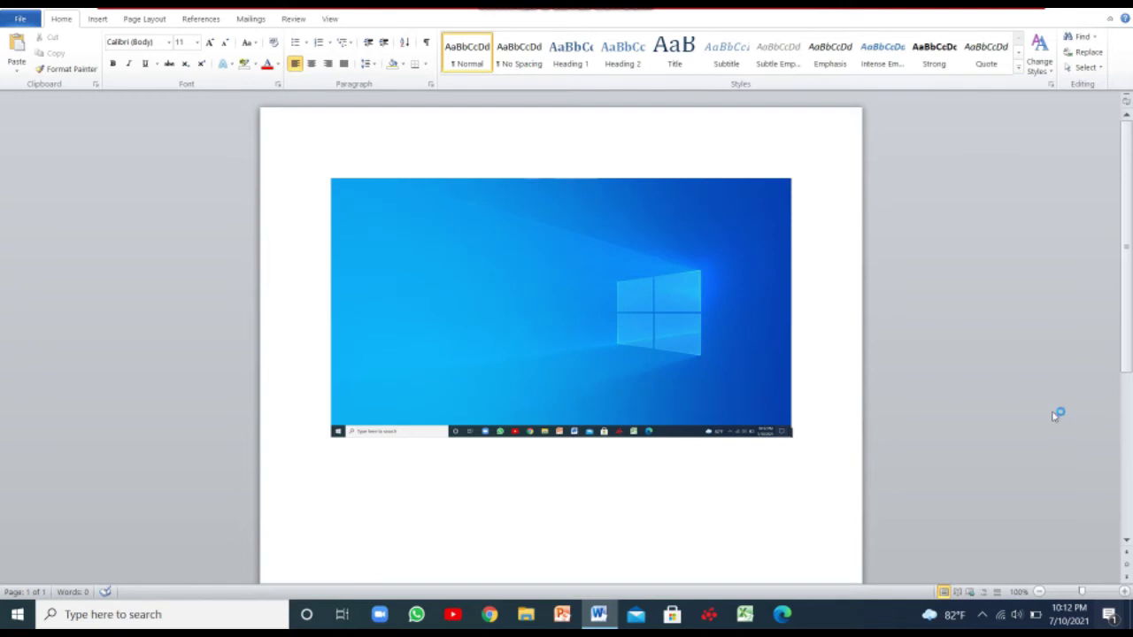
pyautogui.scroll(-6, 797, 381)
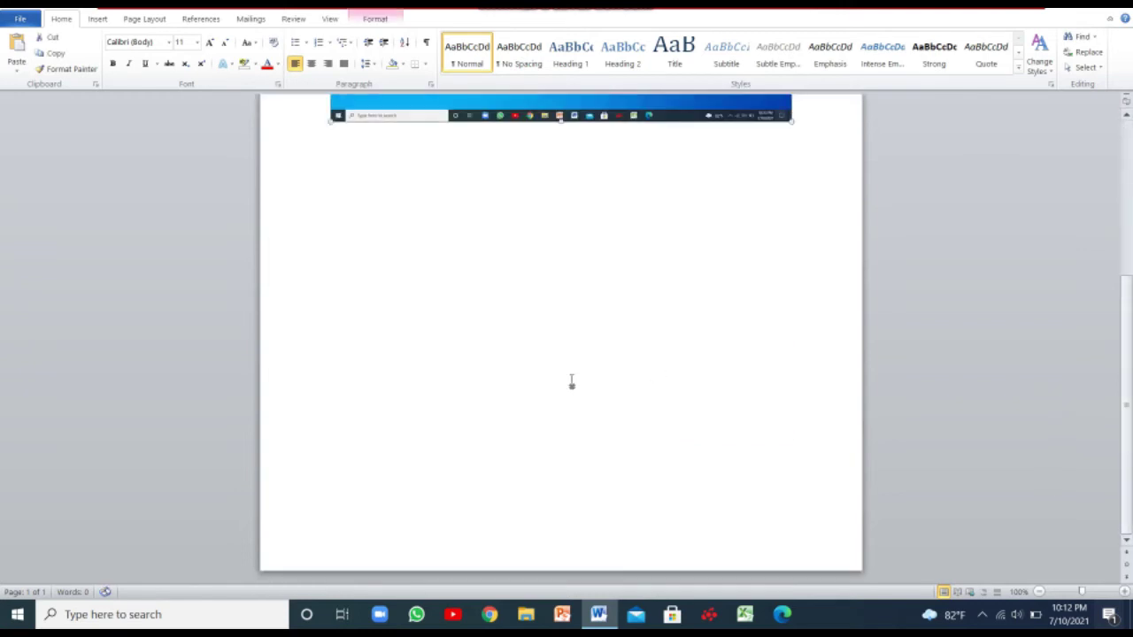
pyautogui.press('super+v')
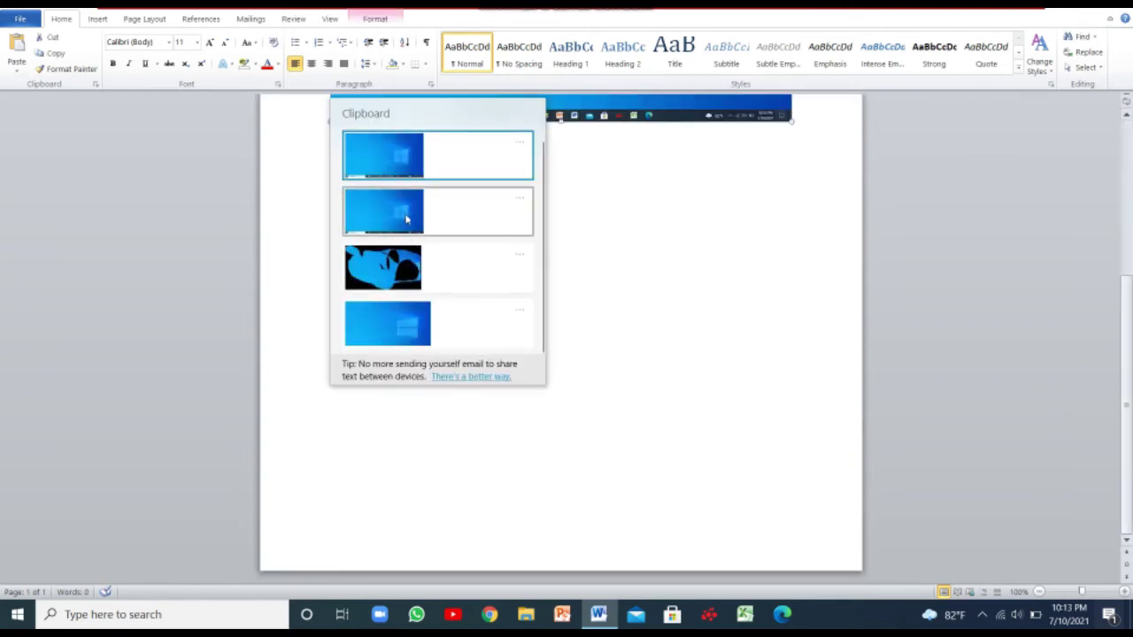
pyautogui.click(448, 324)
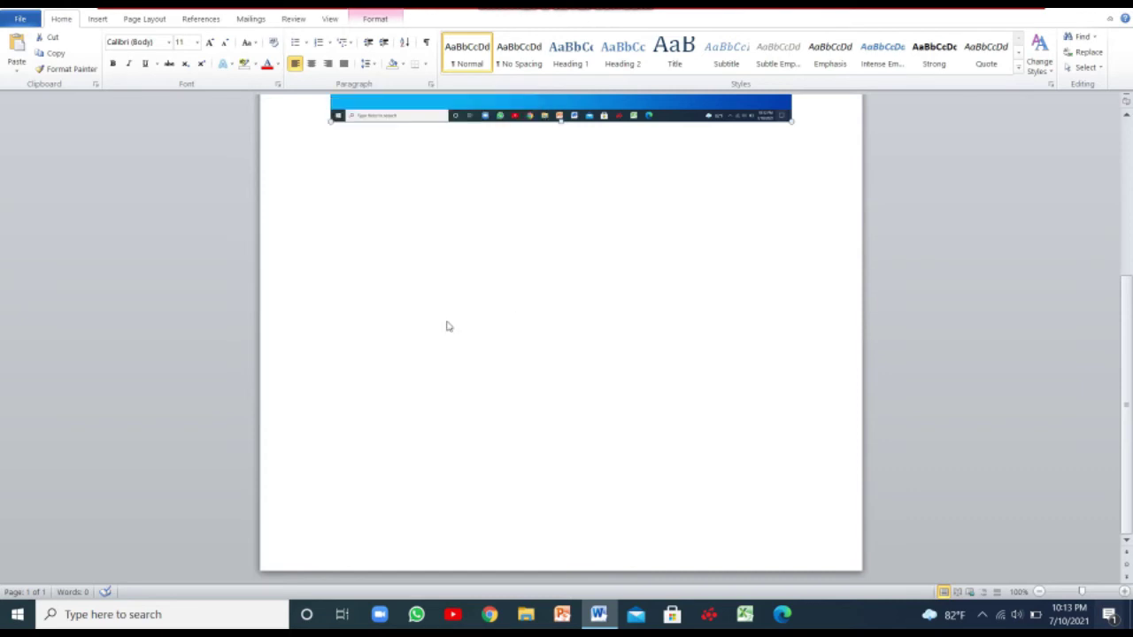
# Close the Word document without saving changes.
pyautogui.click(477, 217)
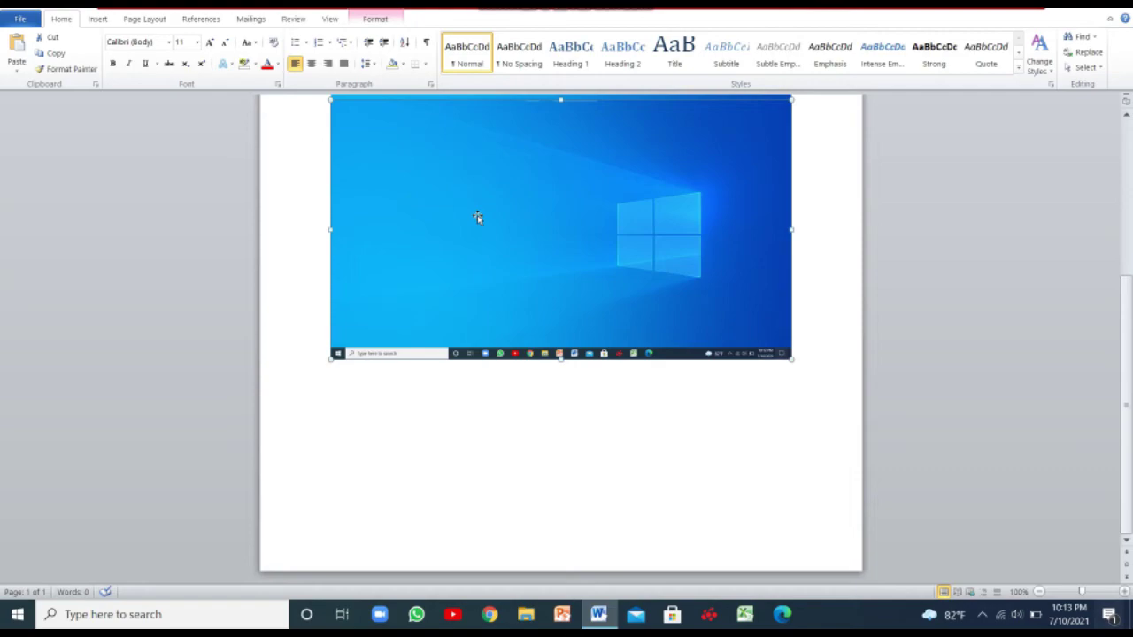
pyautogui.hotkey('alt', 'F4')
pyautogui.click(574, 319)
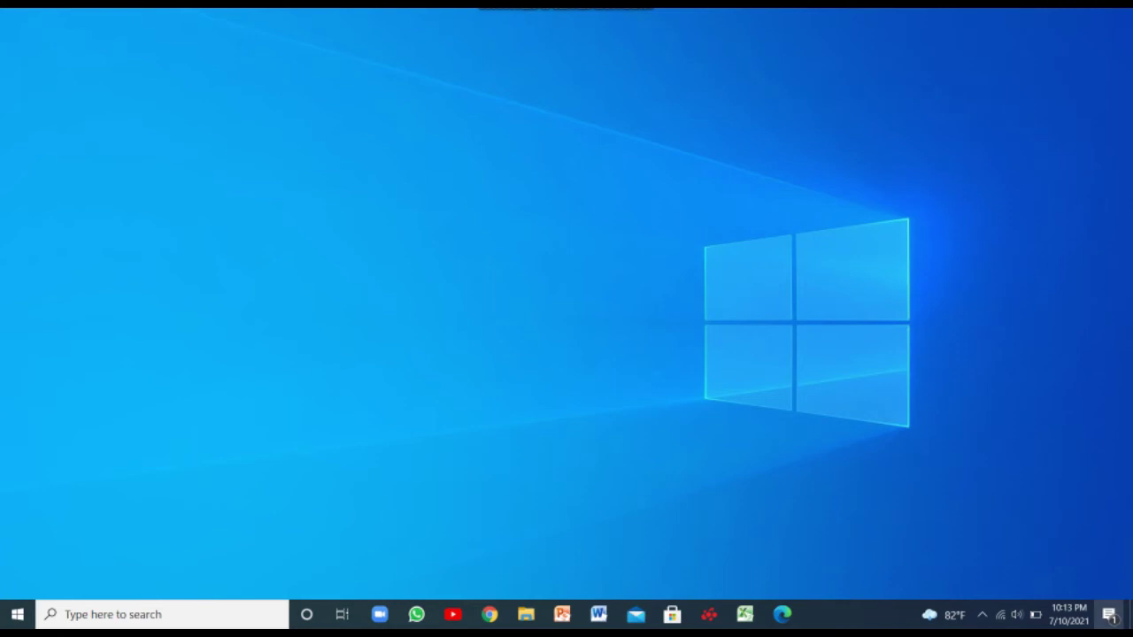
# Open and close Action Center, then bring up the snipping toolbar with Win+Shift+S.
pyautogui.click(1109, 615)
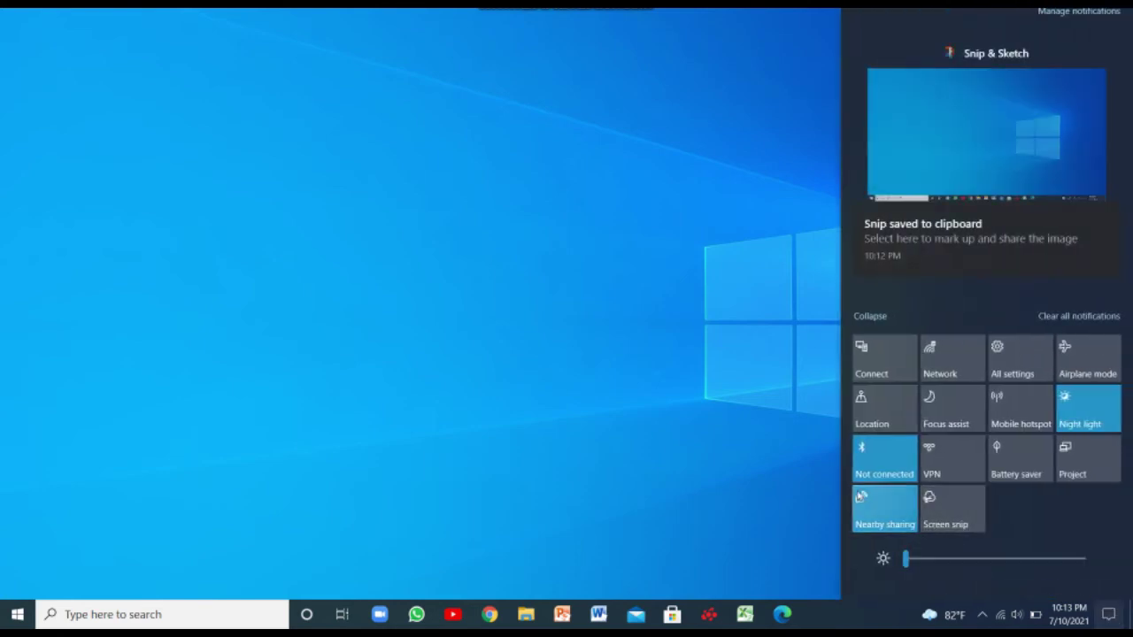
pyautogui.click(626, 414)
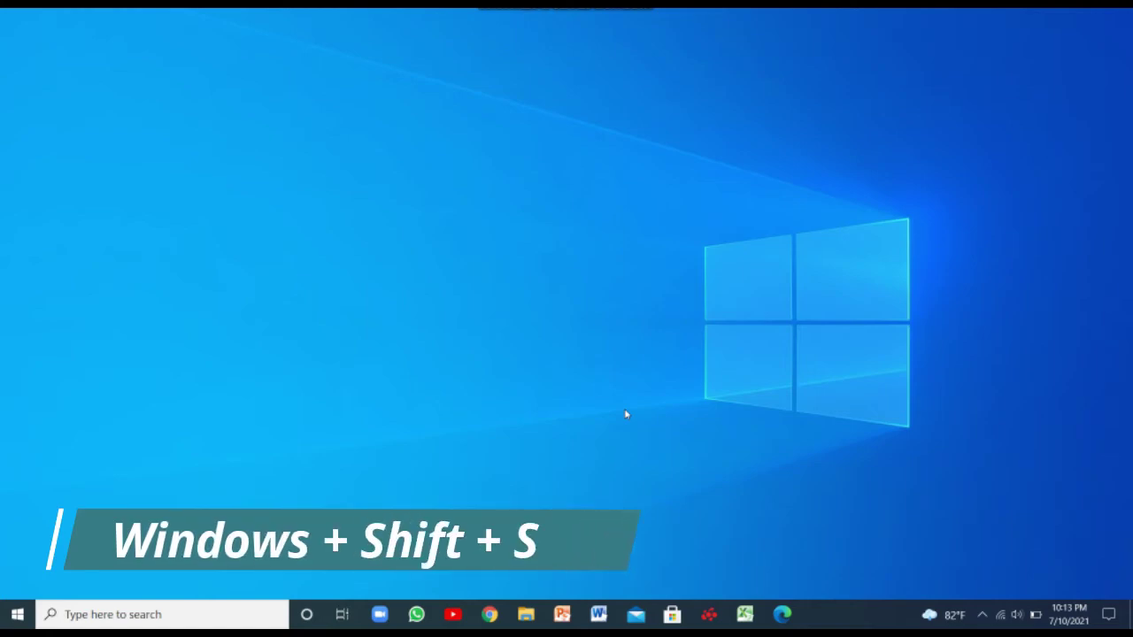
pyautogui.press('super+shift+s')
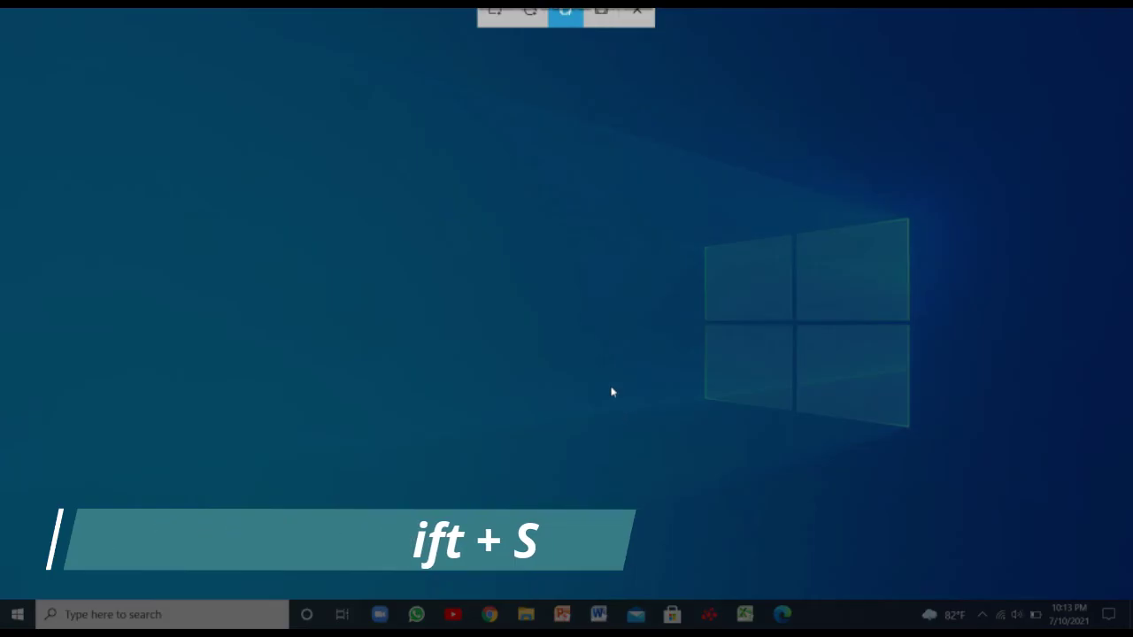